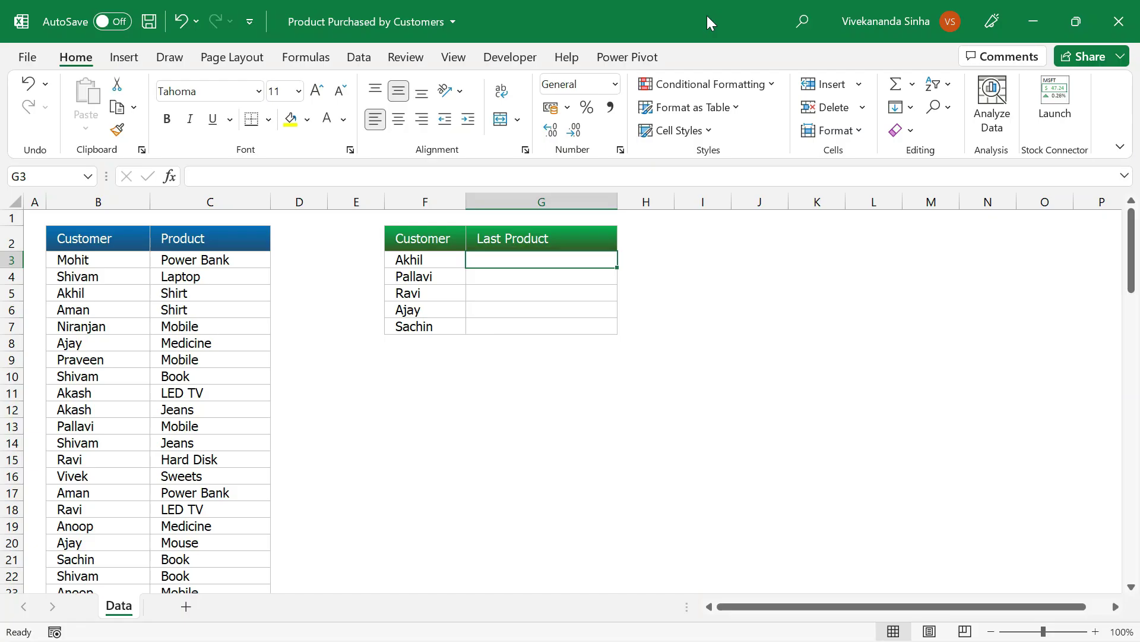
Highlight the Customer and Product columns and Akhil's Shirt purchase in row 5
left_click(108, 199)
left_click_drag(108, 199, 174, 202)
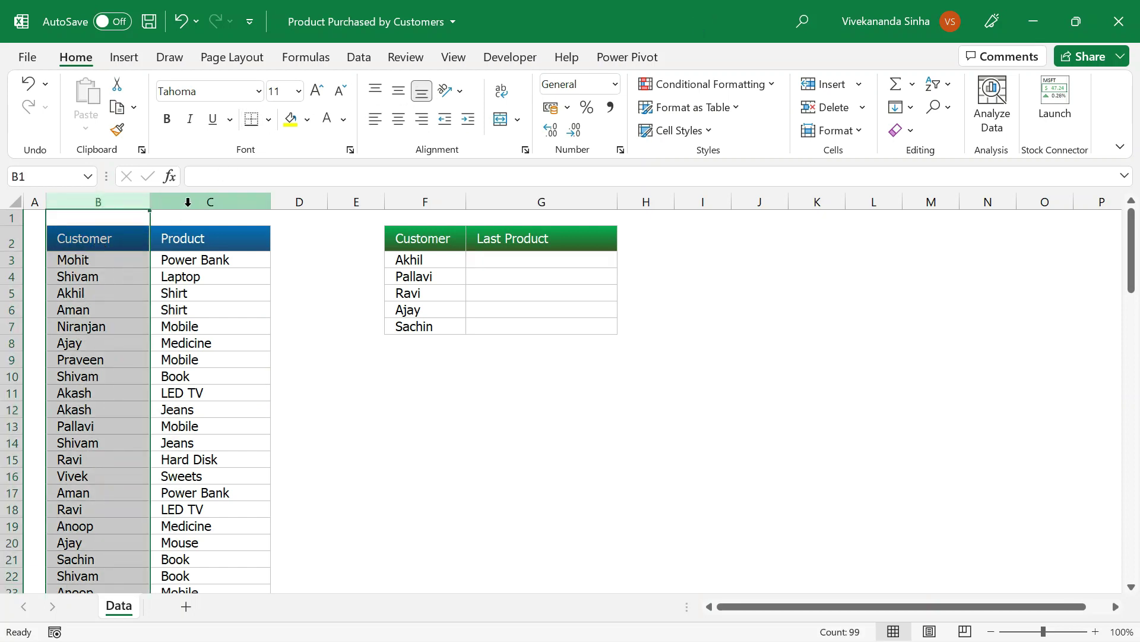
left_click(188, 202)
left_click(227, 293)
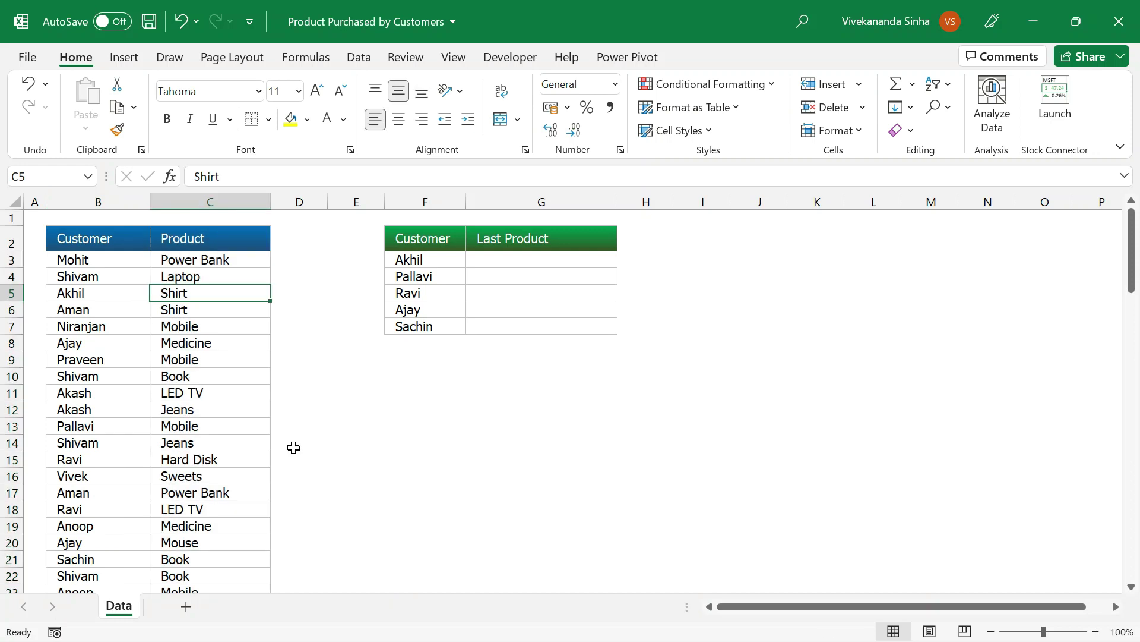
left_click(123, 294)
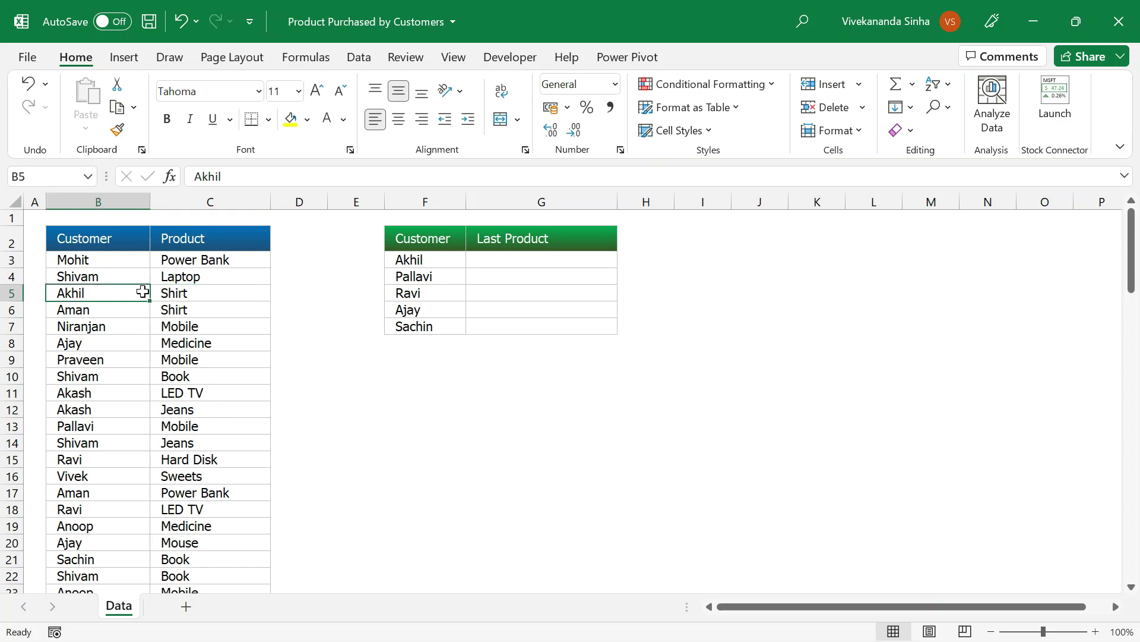
left_click(177, 291)
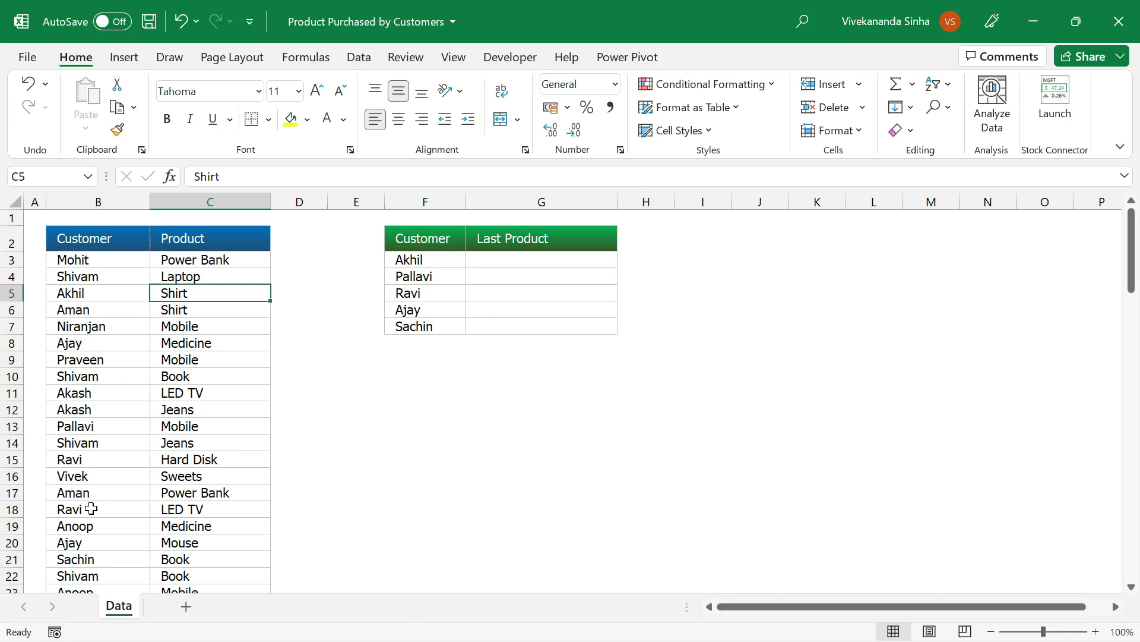
Scroll down to show Akhil's later LED TV purchase, then return to the top
scroll(90, 508, "down", 1)
scroll(92, 511, "down", 1)
scroll(95, 517, "down", 1)
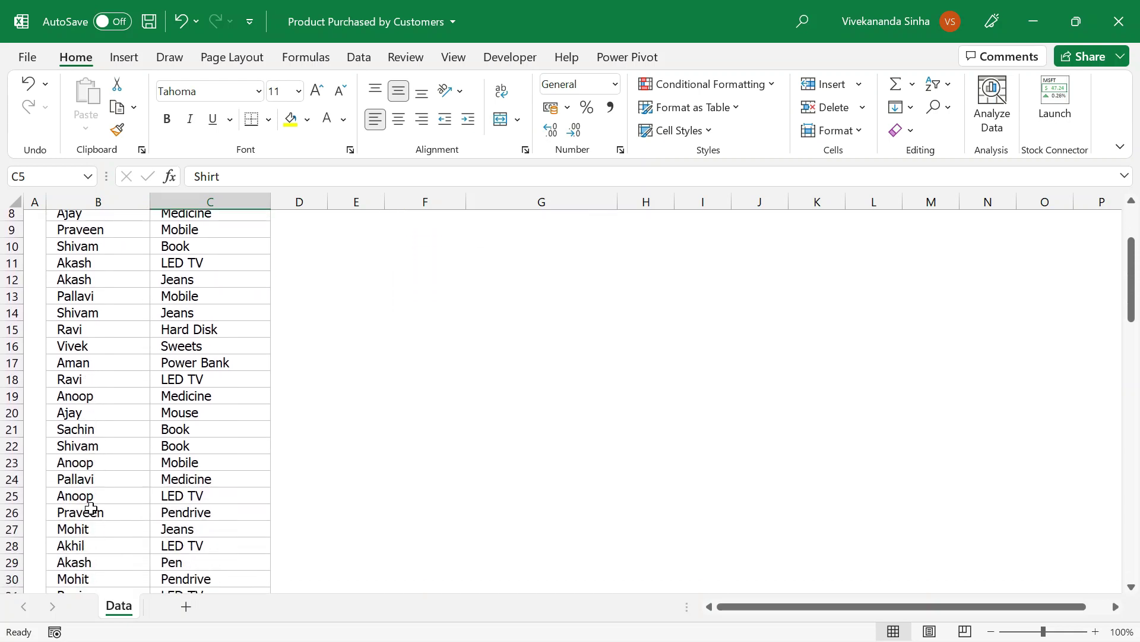
left_click(168, 544)
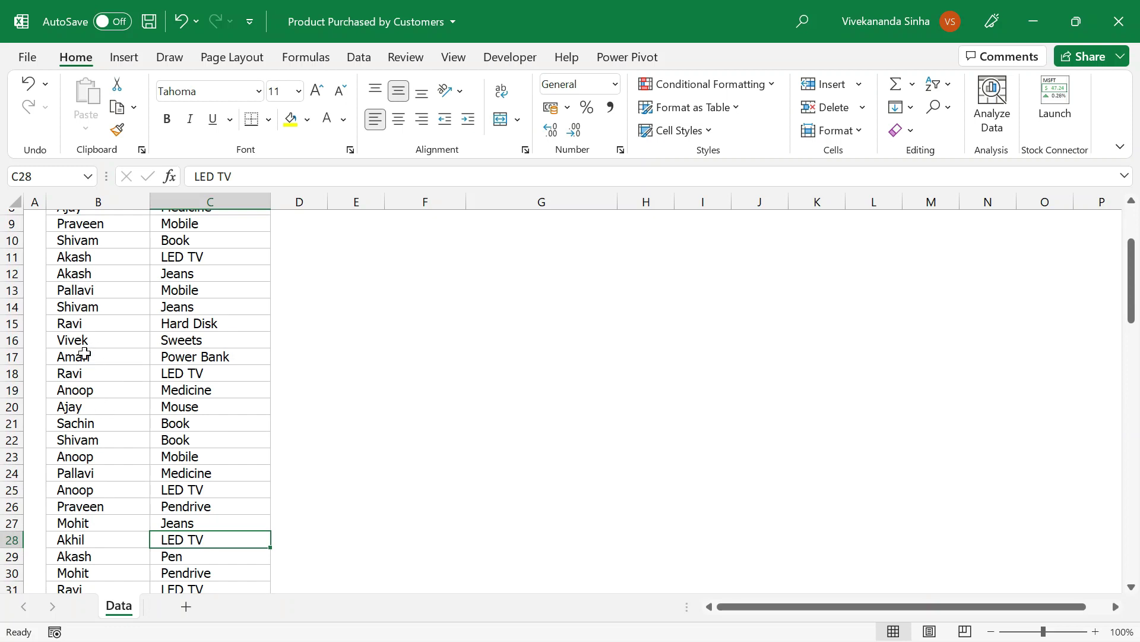
scroll(85, 353, "up", 3)
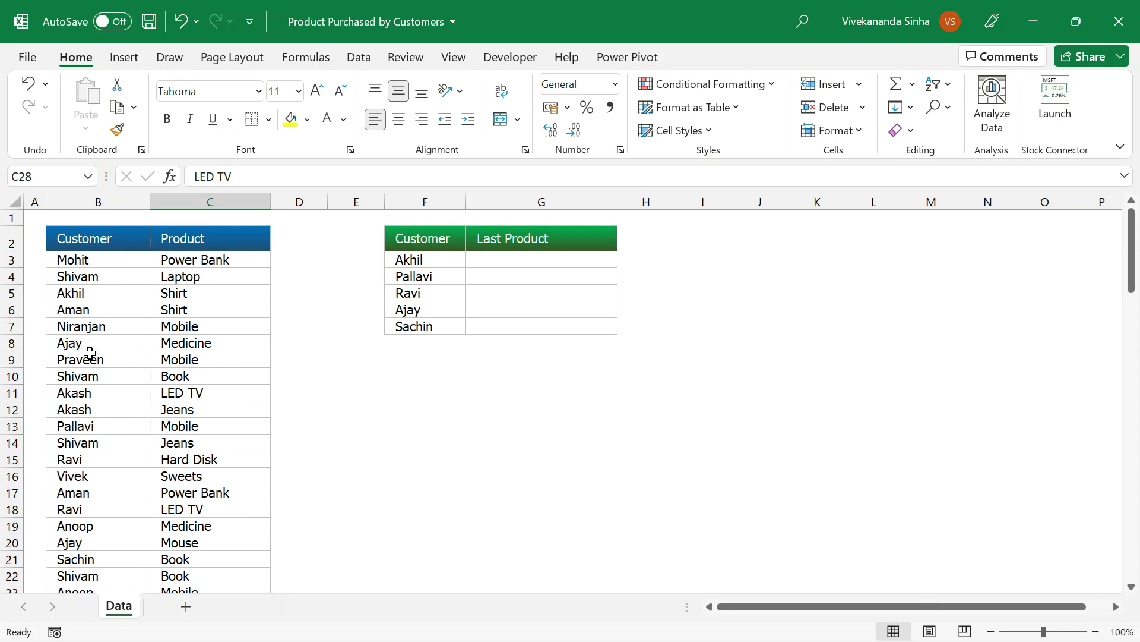
Point out the five lookup customers Akhil to Sachin and the names B3:B19, then select G3
double_click(491, 261)
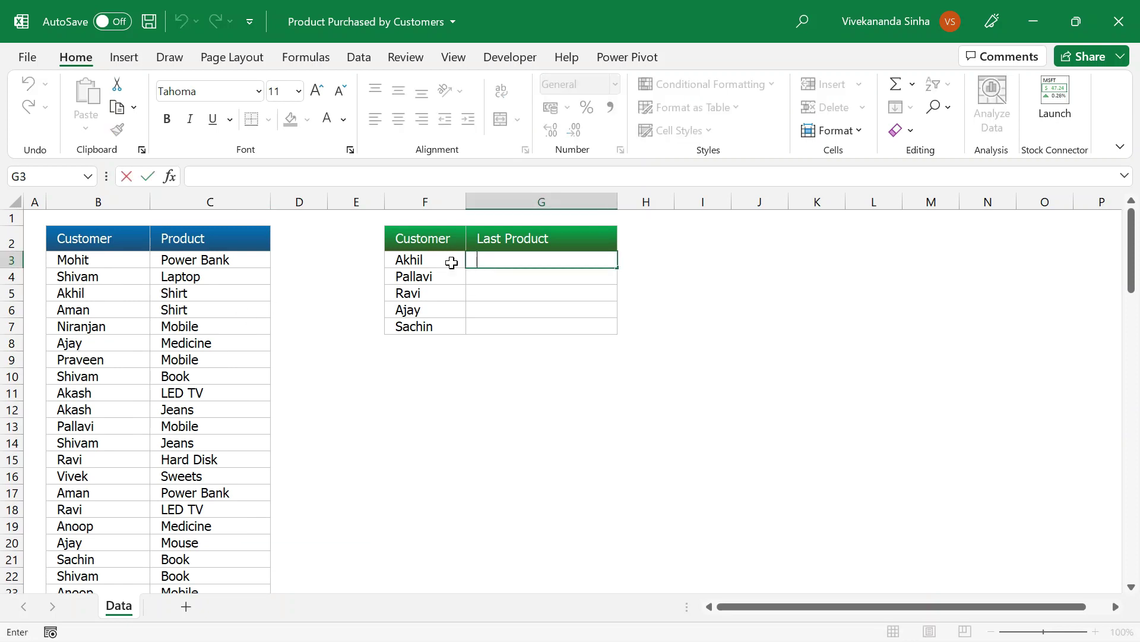
left_click_drag(452, 262, 437, 324)
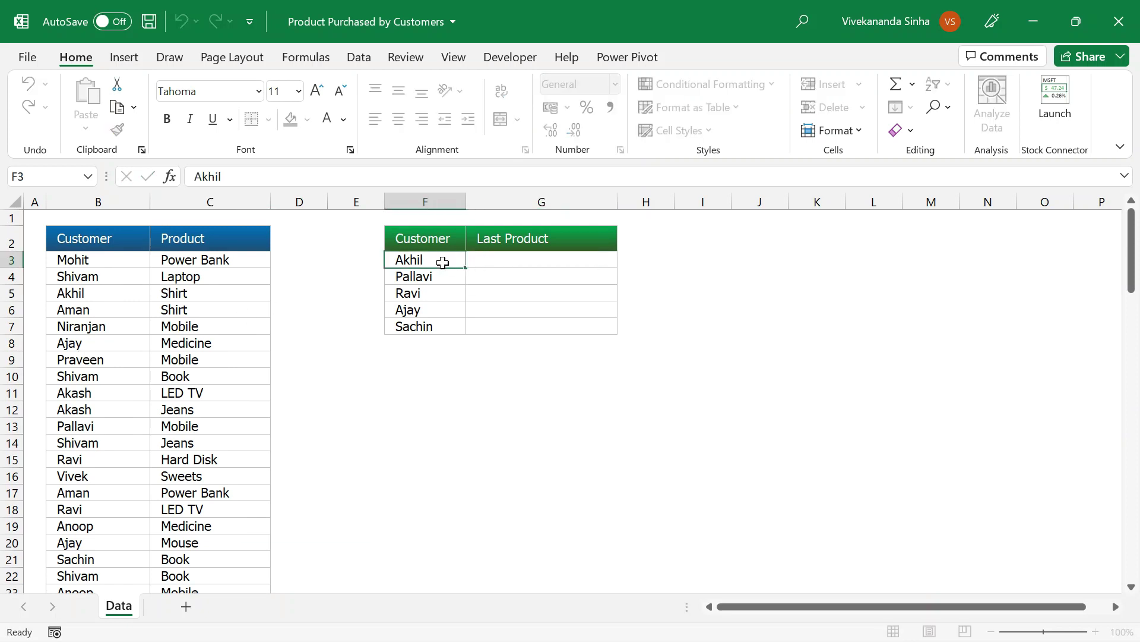
left_click(514, 259)
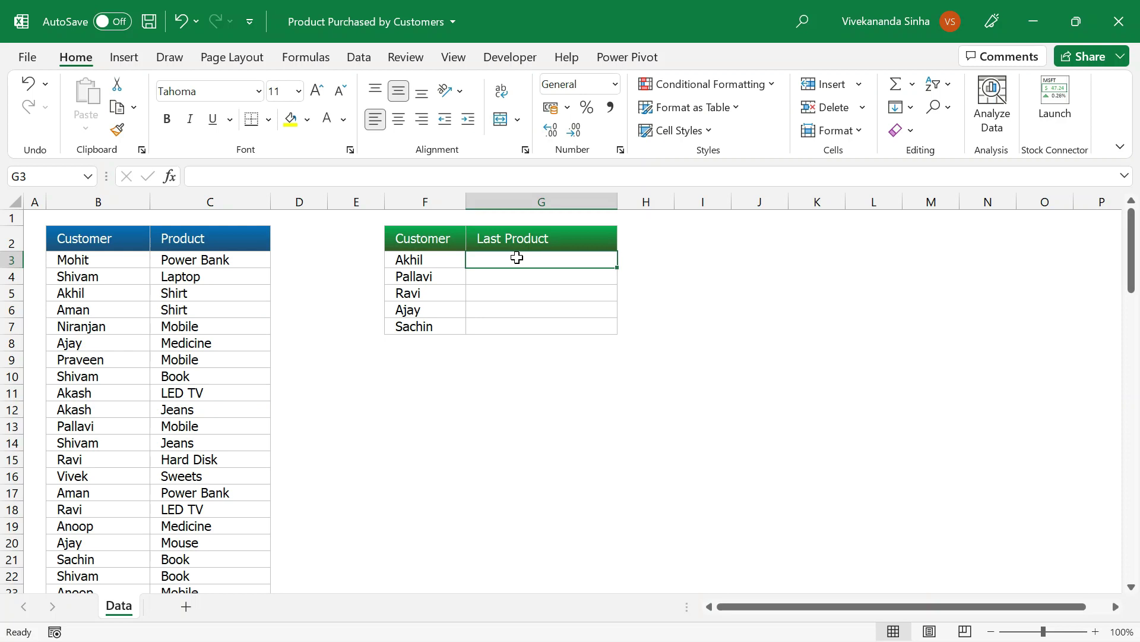
left_click_drag(109, 263, 104, 518)
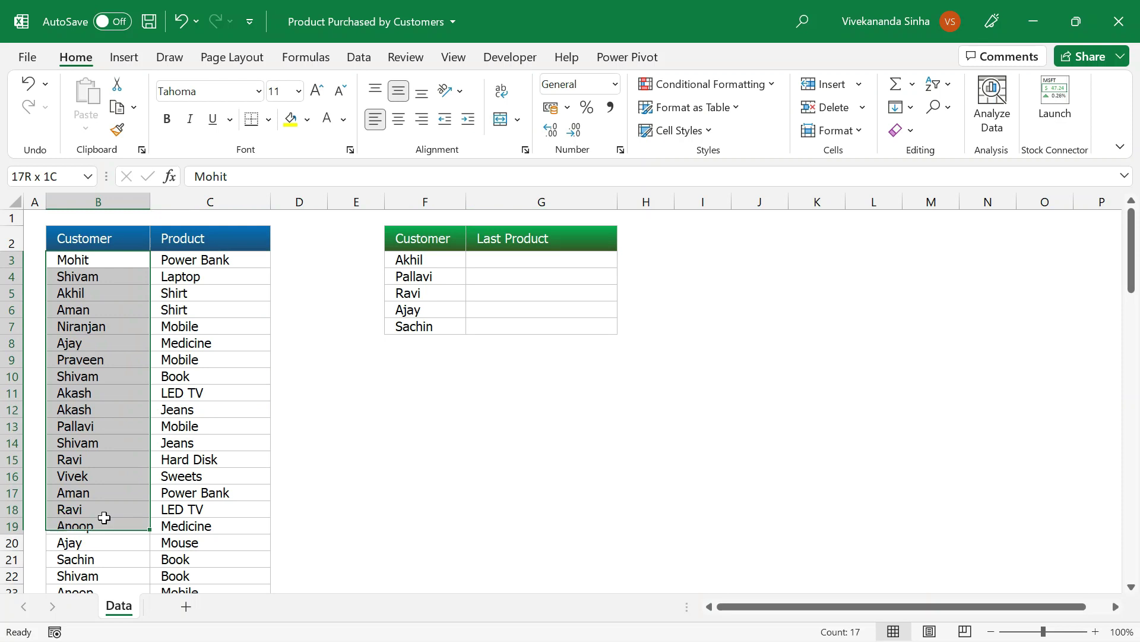
left_click(436, 259)
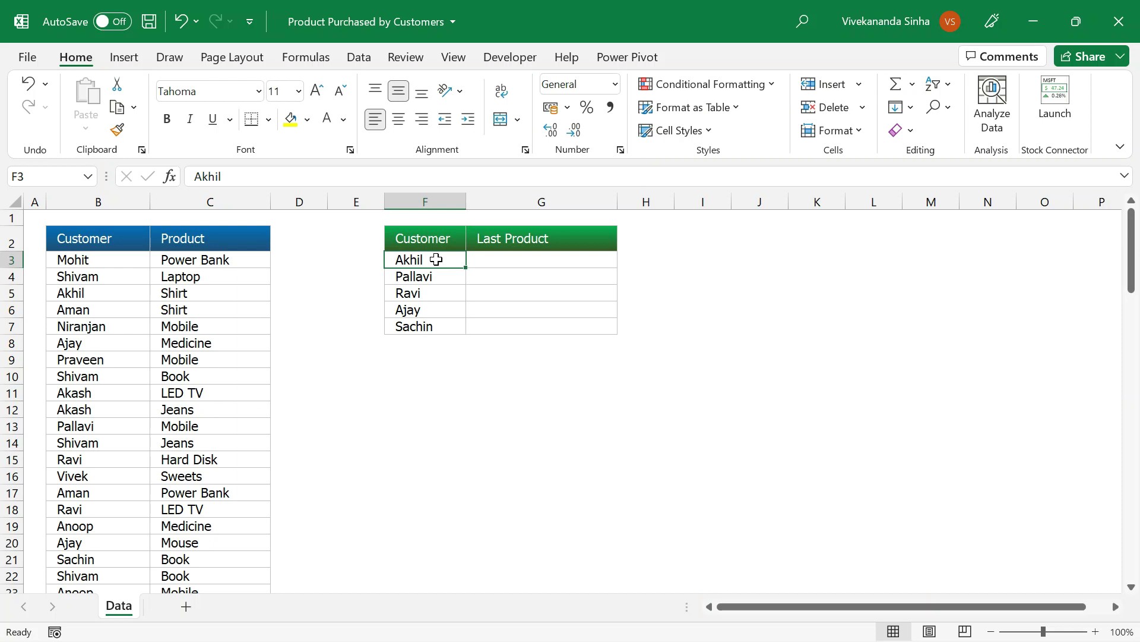
left_click(508, 259)
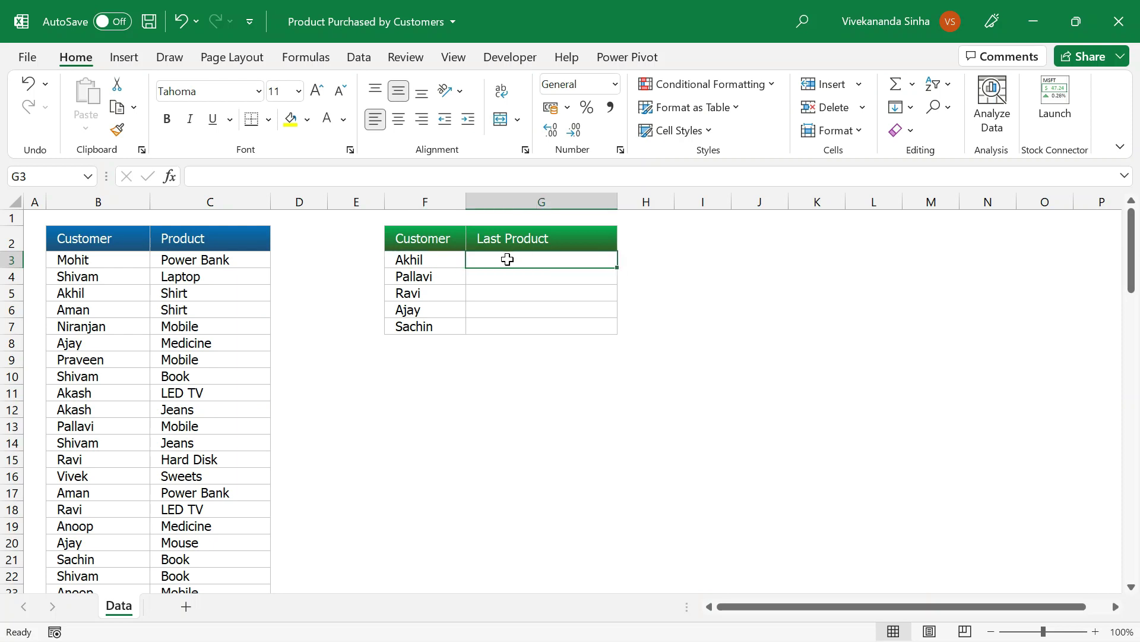
Start G3's formula as =IF($B$3:$B$100=F3
type("=IF(")
left_click(87, 260)
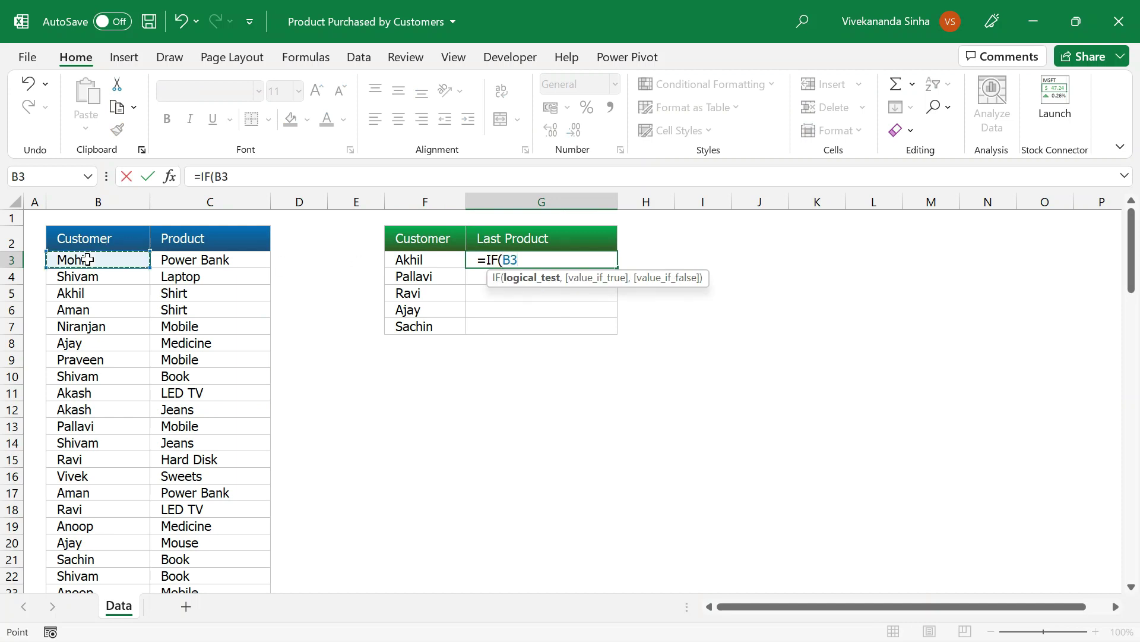
key("ctrl+shift+Down")
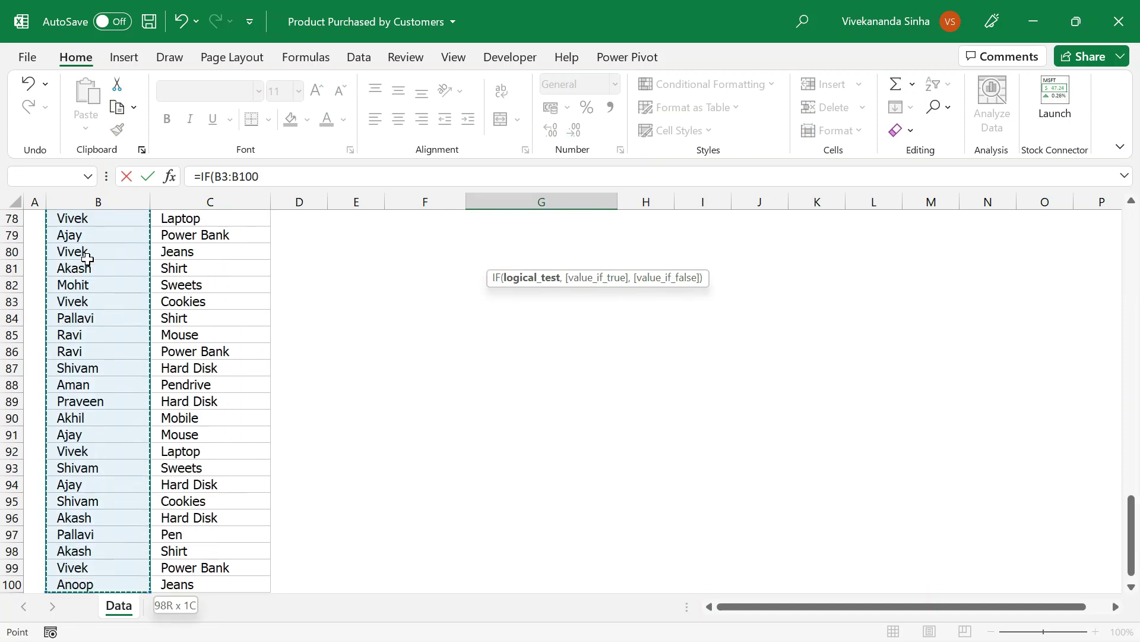
key("F4")
type("=")
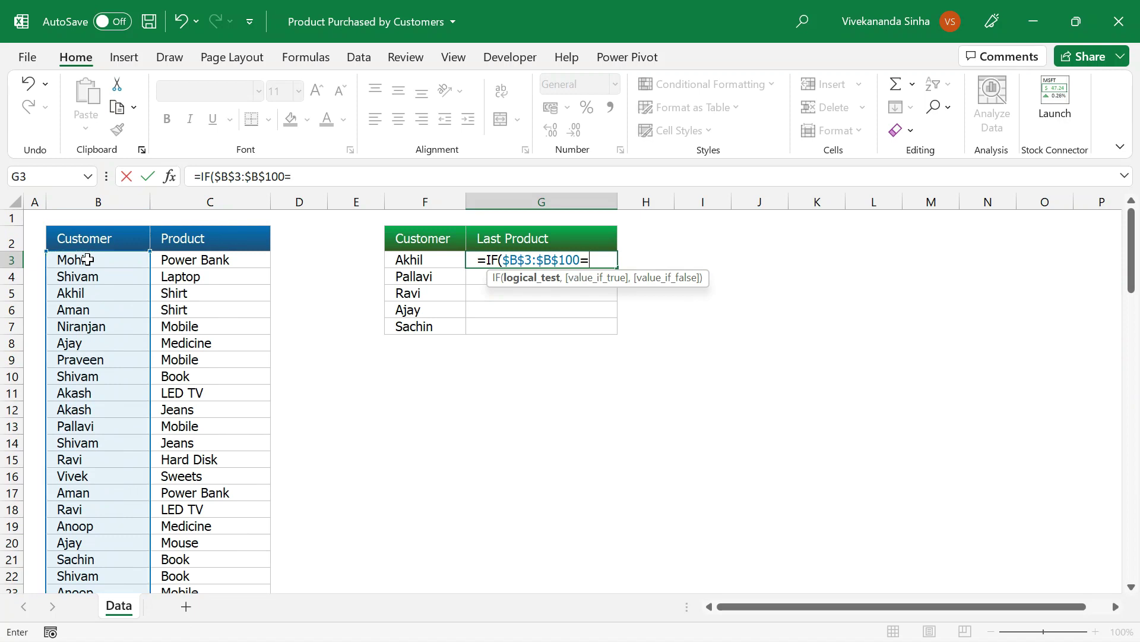
left_click(405, 256)
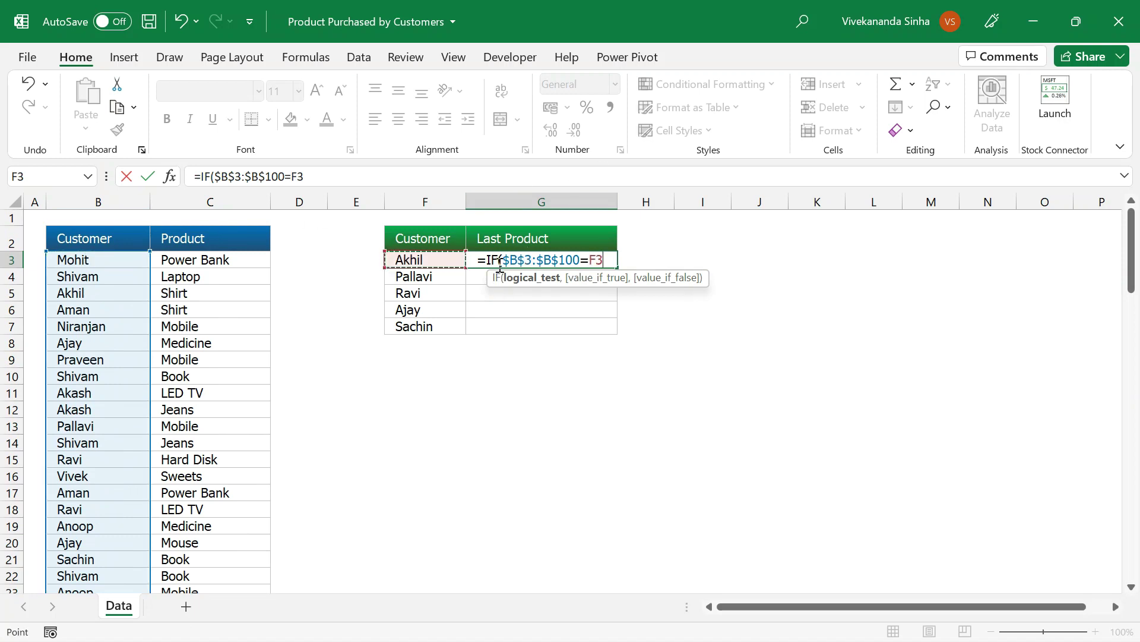
Preview the comparison as a TRUE/FALSE array with F9, then undo the preview
left_click_drag(504, 261, 624, 258)
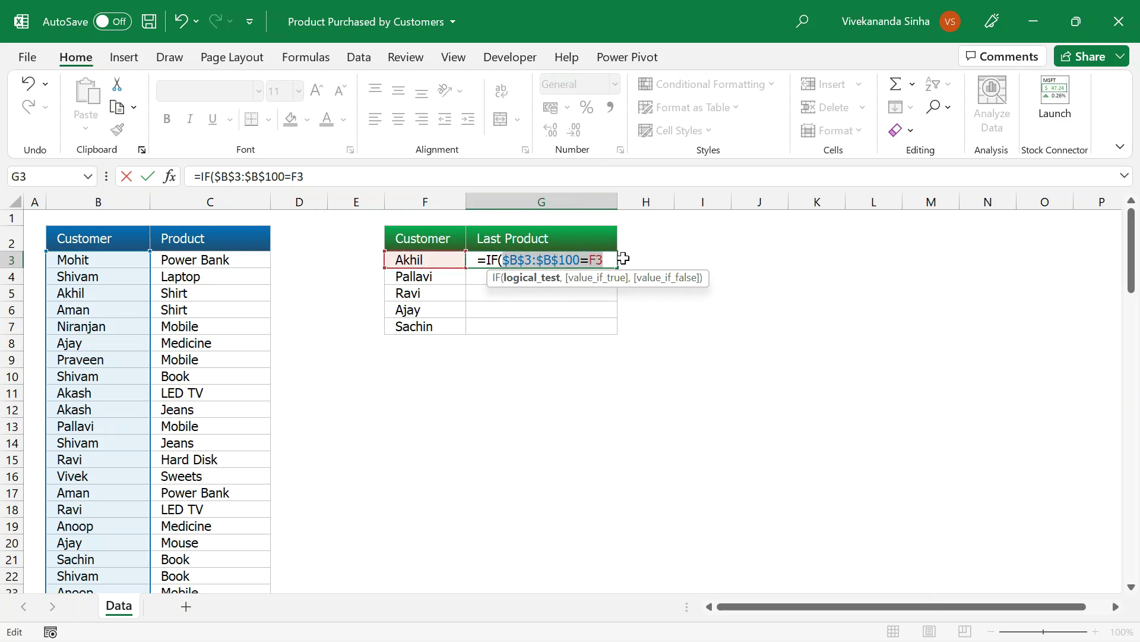
key("F9")
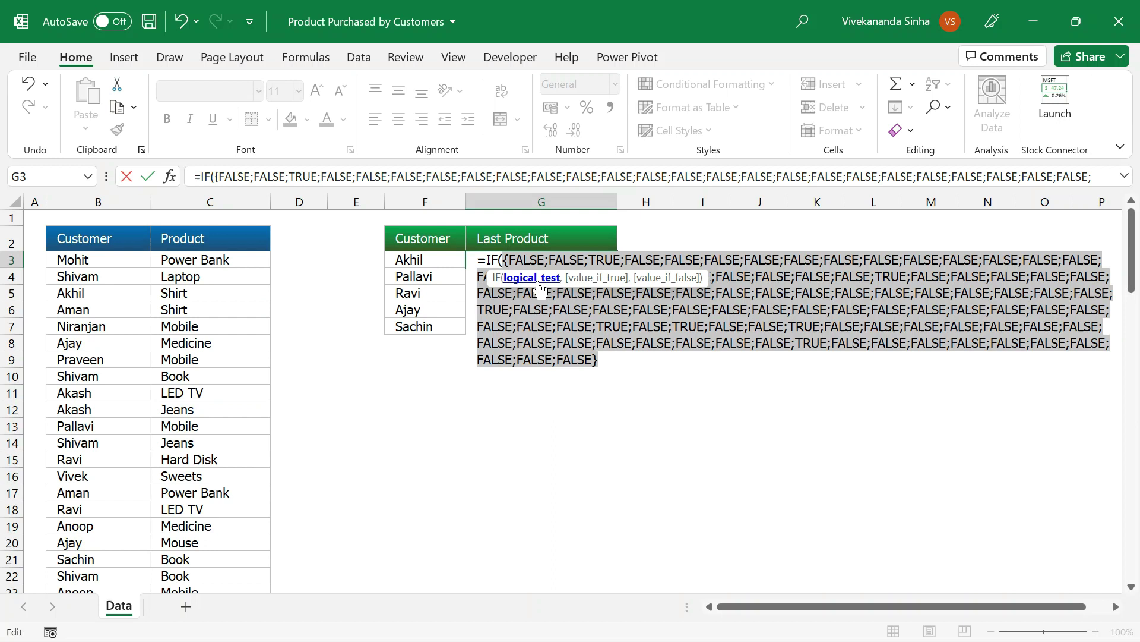
key("ctrl+z")
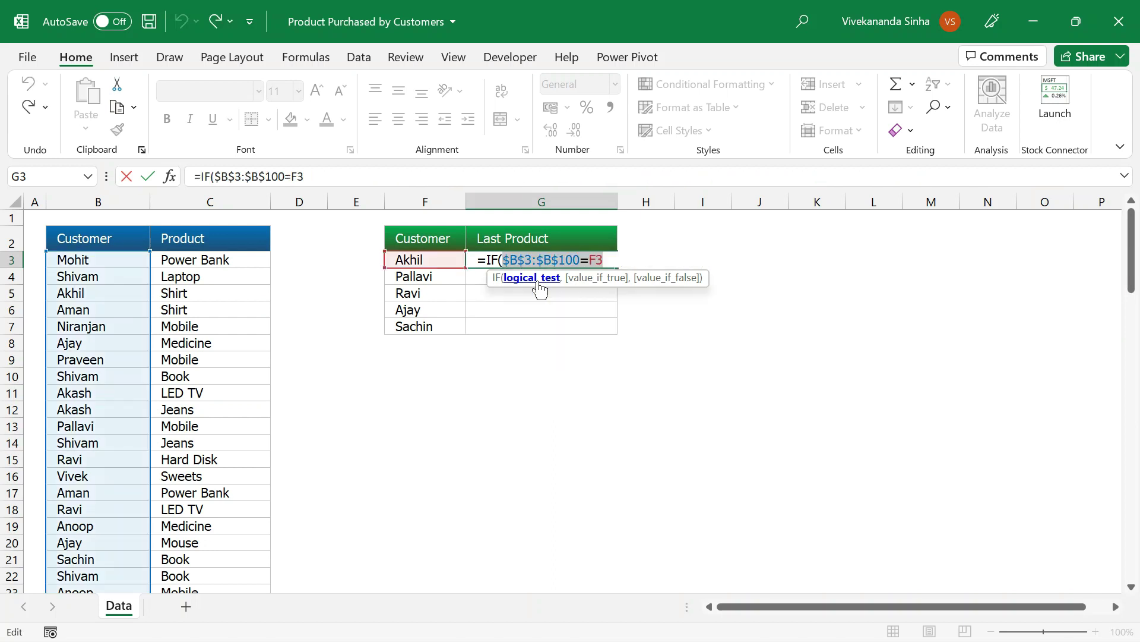
Add ROW($B$3:$B$100) as the IF's value when the customer matches
left_click(614, 259)
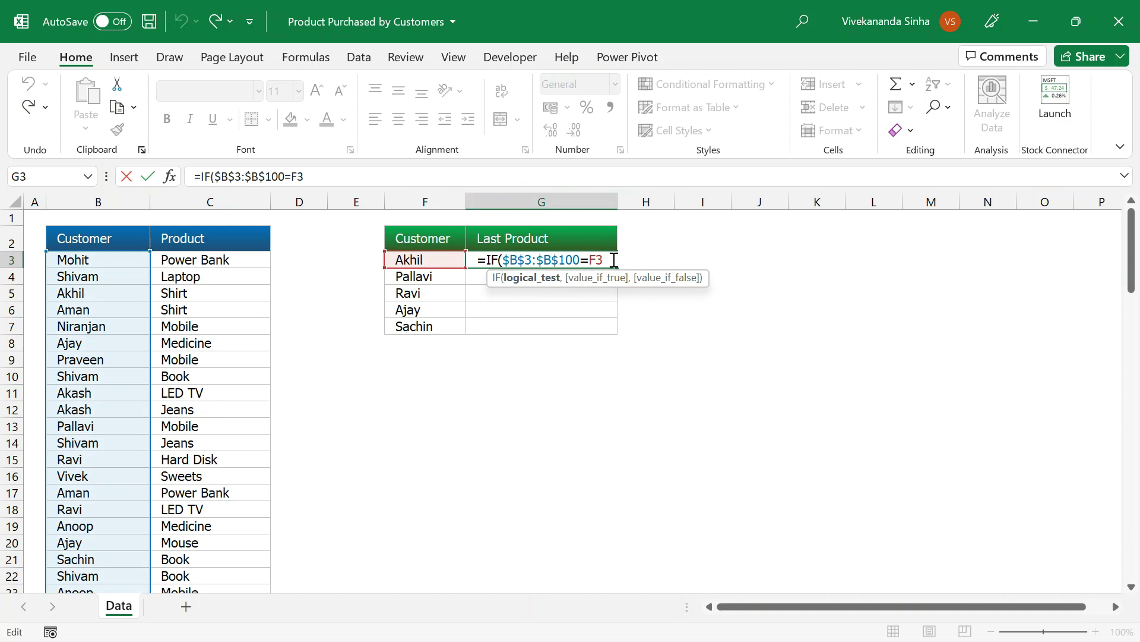
type(",ro")
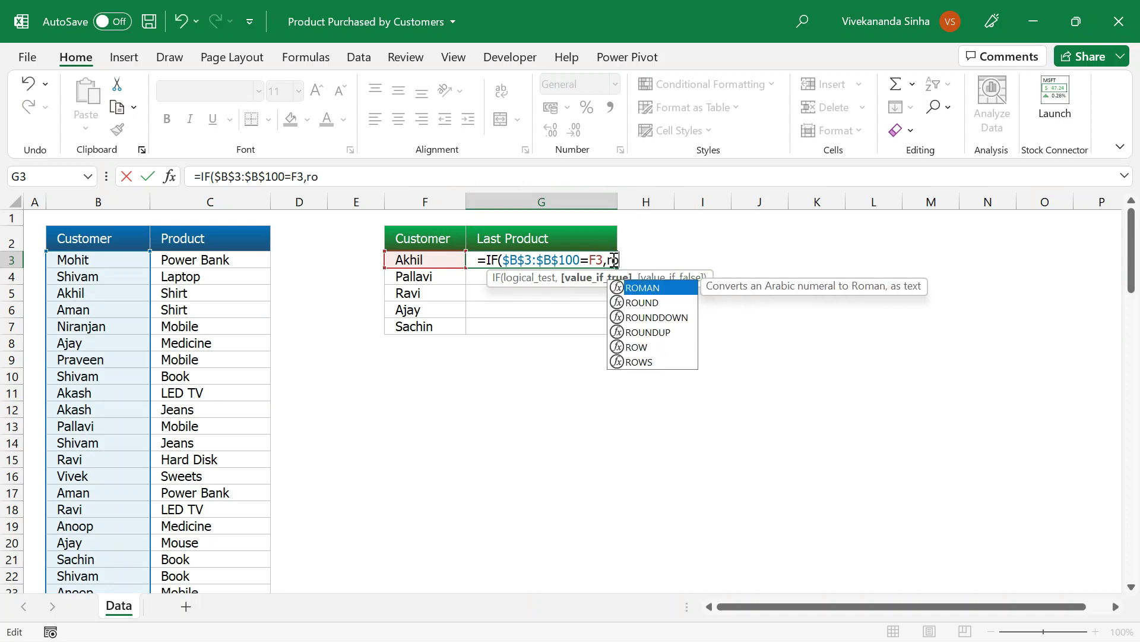
type("w(")
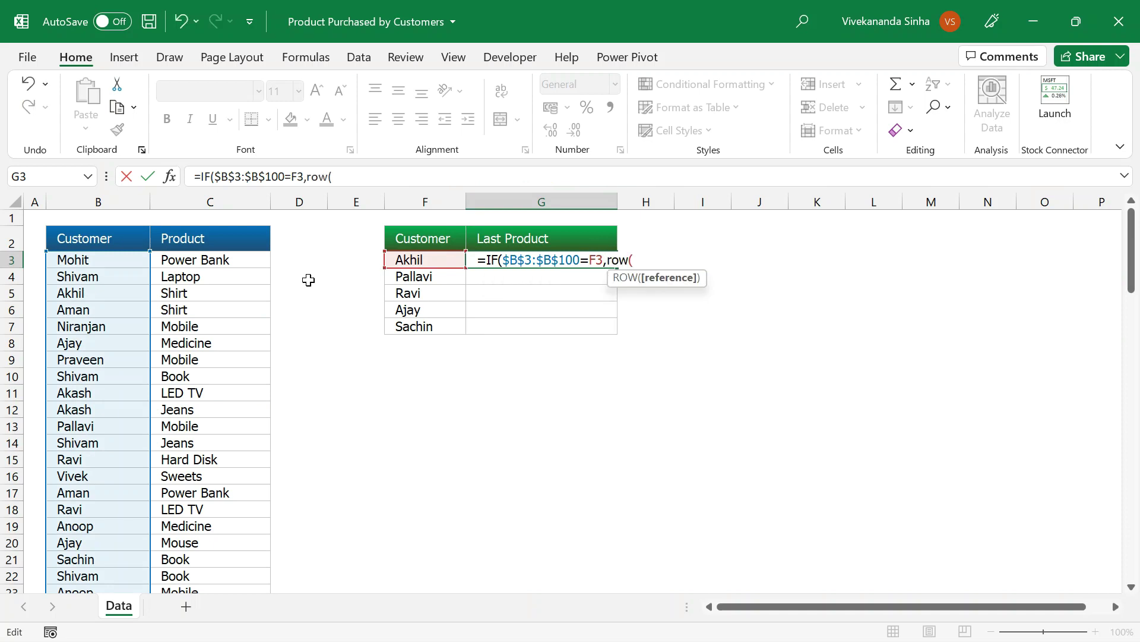
left_click(139, 262)
key("ctrl+shift+Down")
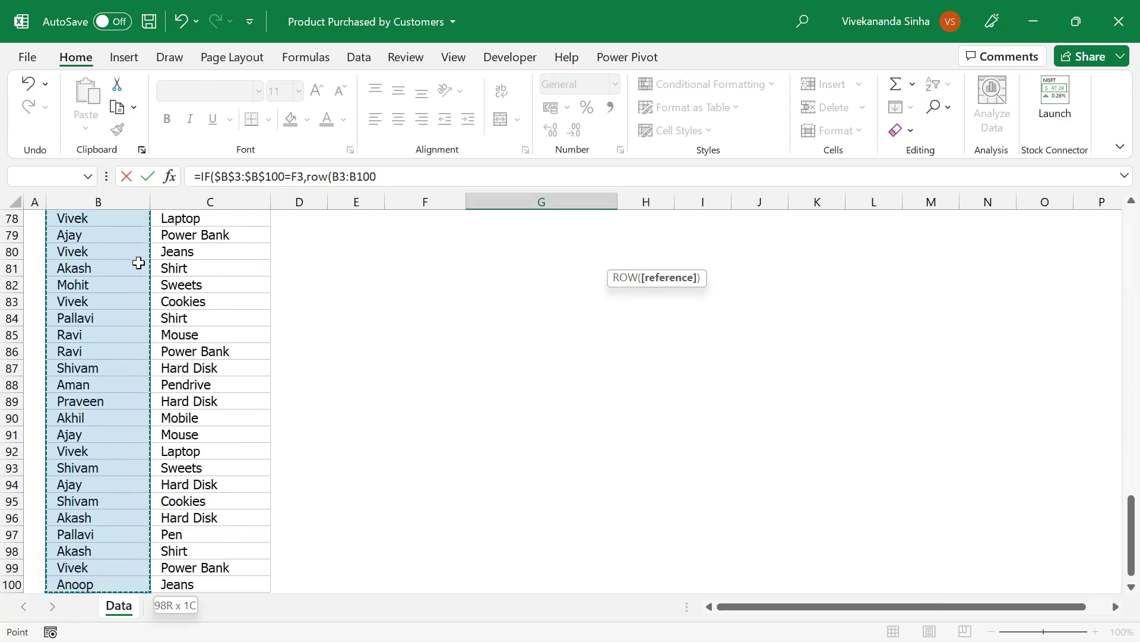
key("F4")
type(")")
Close the IF with an empty-string result and preview its row-number list with F9
left_click(420, 182)
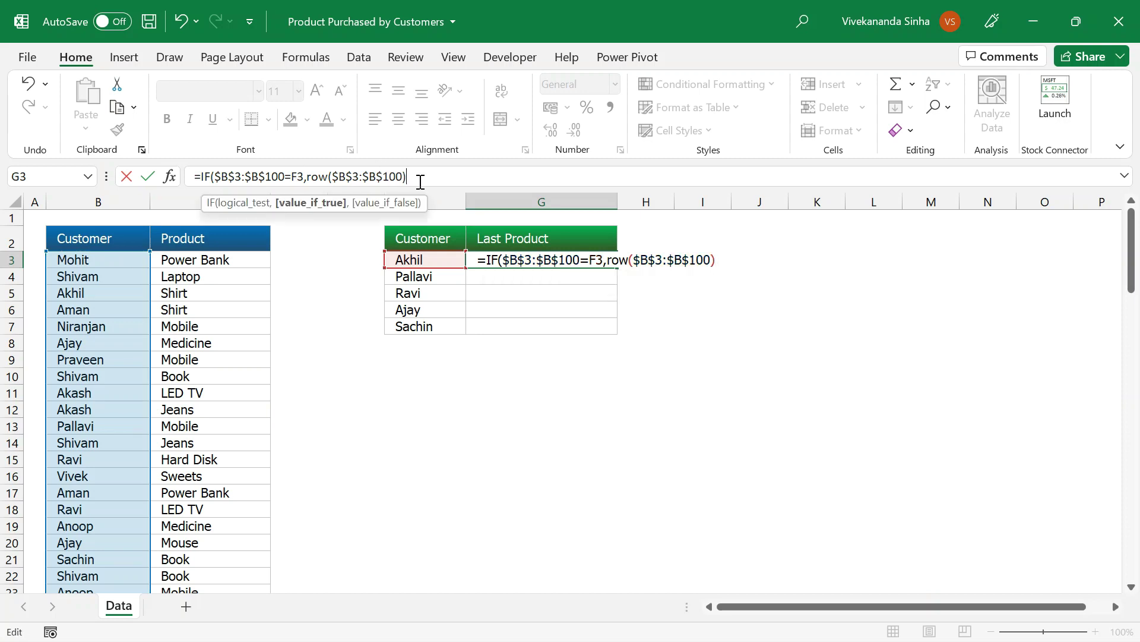
type(",\"\"")
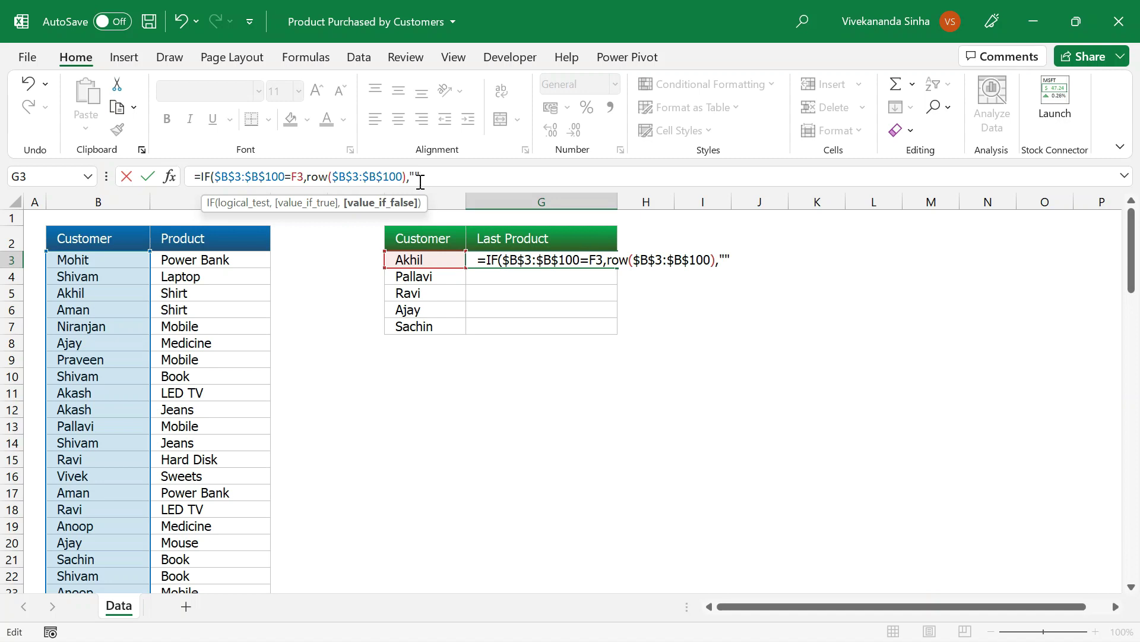
type(")")
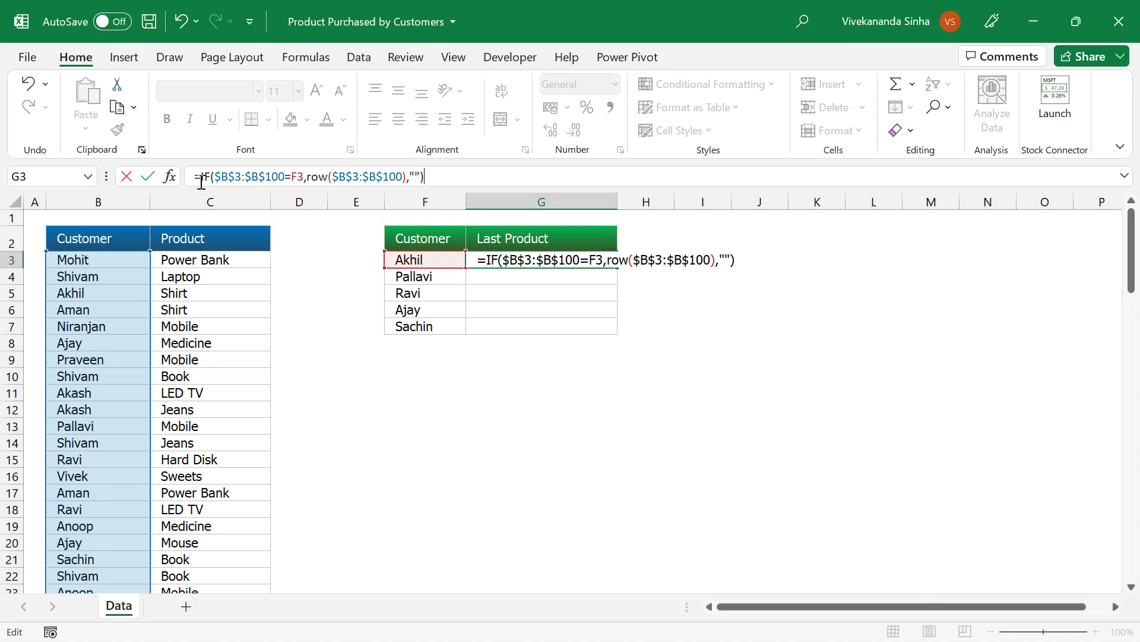
left_click_drag(202, 181, 475, 185)
key("F9")
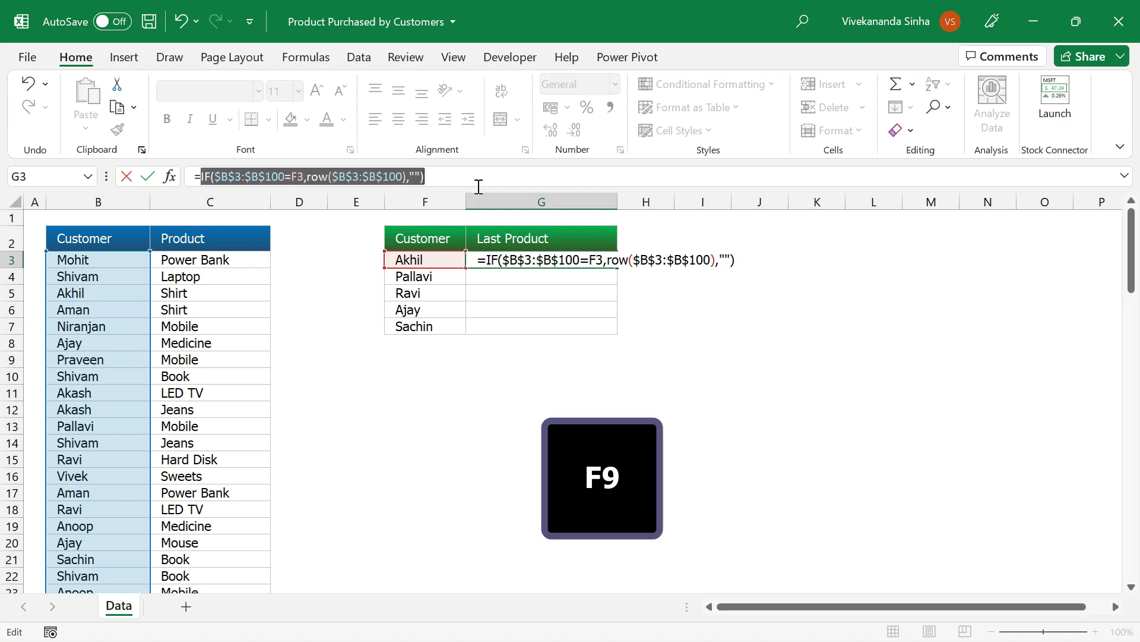
Verify the evaluated rows 5, 28, 50, 69, 71, 74, 90 against the customer list
left_click(1124, 176)
left_click(244, 178)
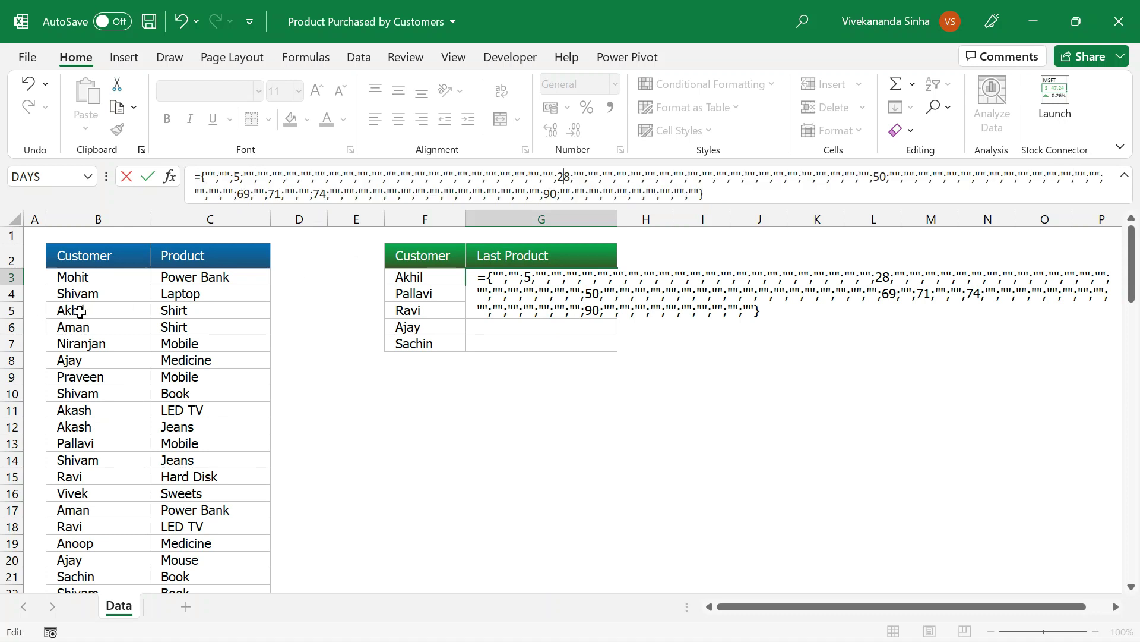
scroll(107, 376, "down", 1)
scroll(107, 375, "down", 3)
scroll(109, 381, "down", 1)
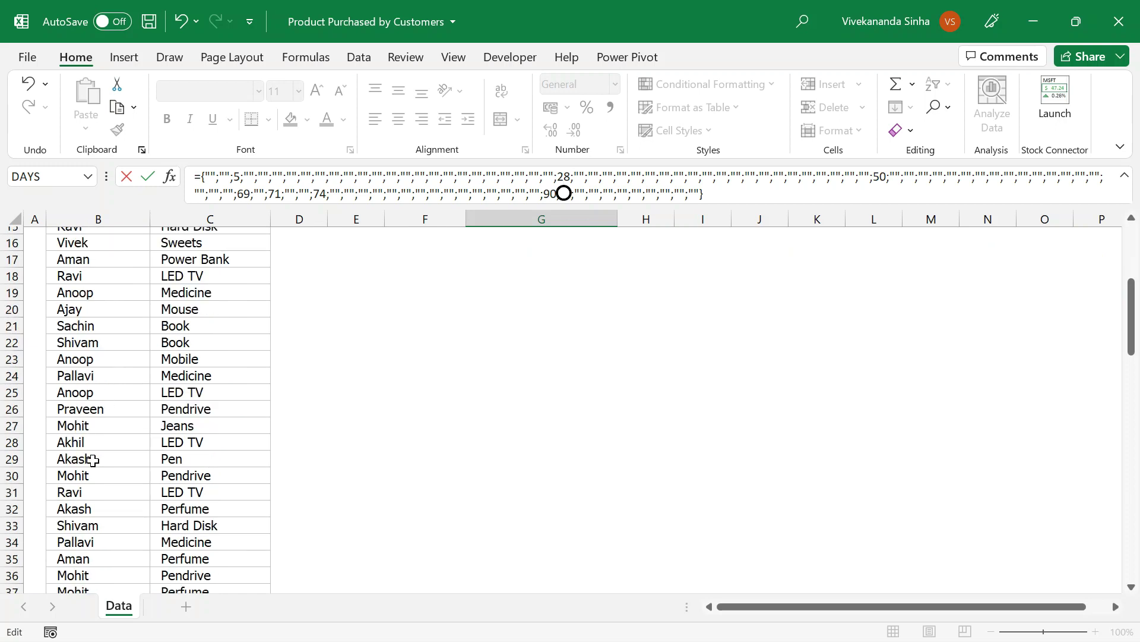
scroll(173, 323, "up", 5)
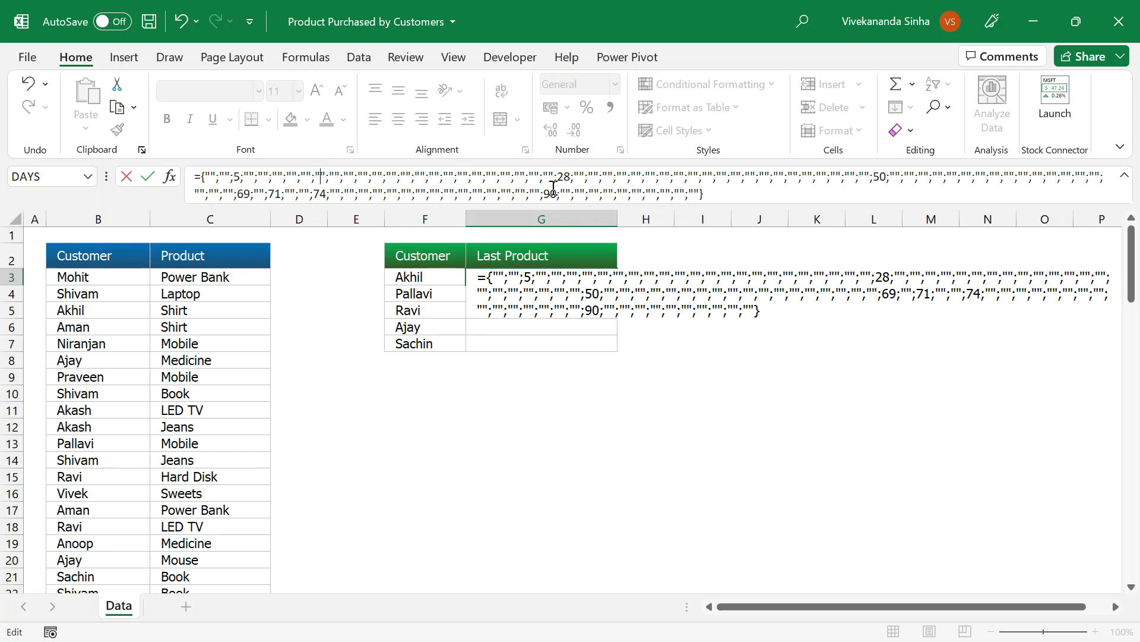
double_click(559, 196)
Restore the IF formula and insert max( right after the equals sign
key("ctrl+z")
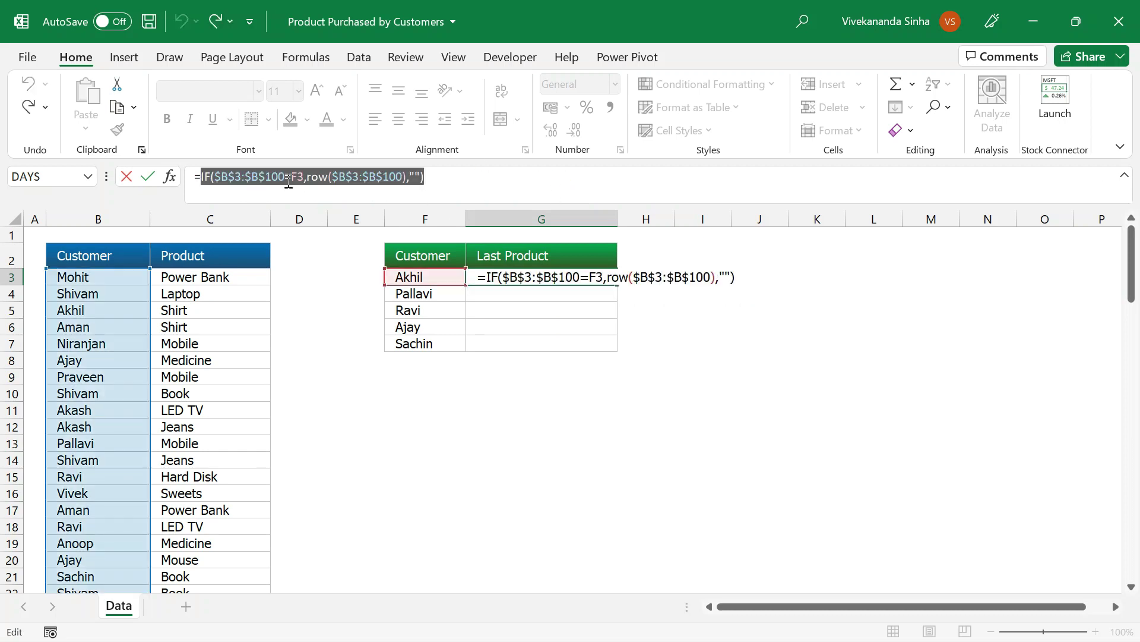
left_click(201, 177)
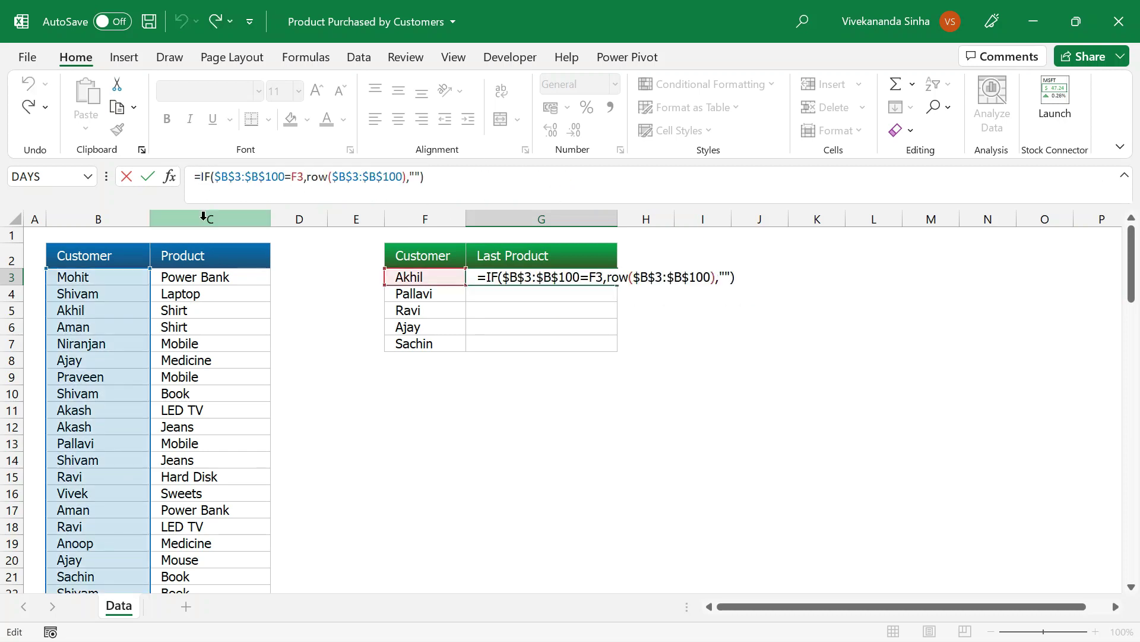
type("max(")
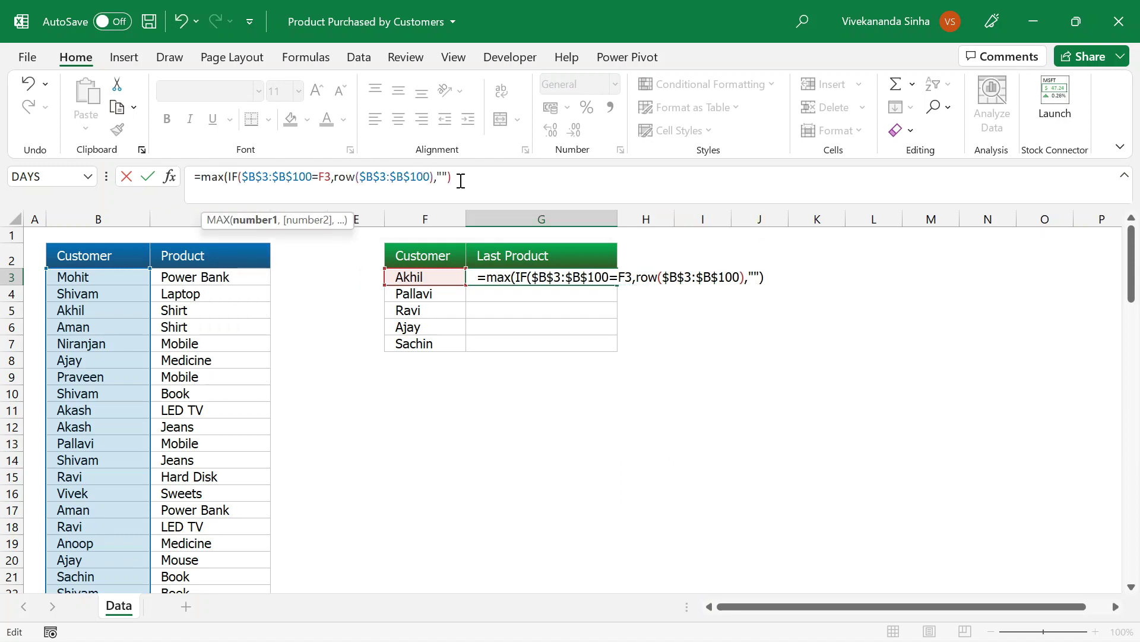
type(")")
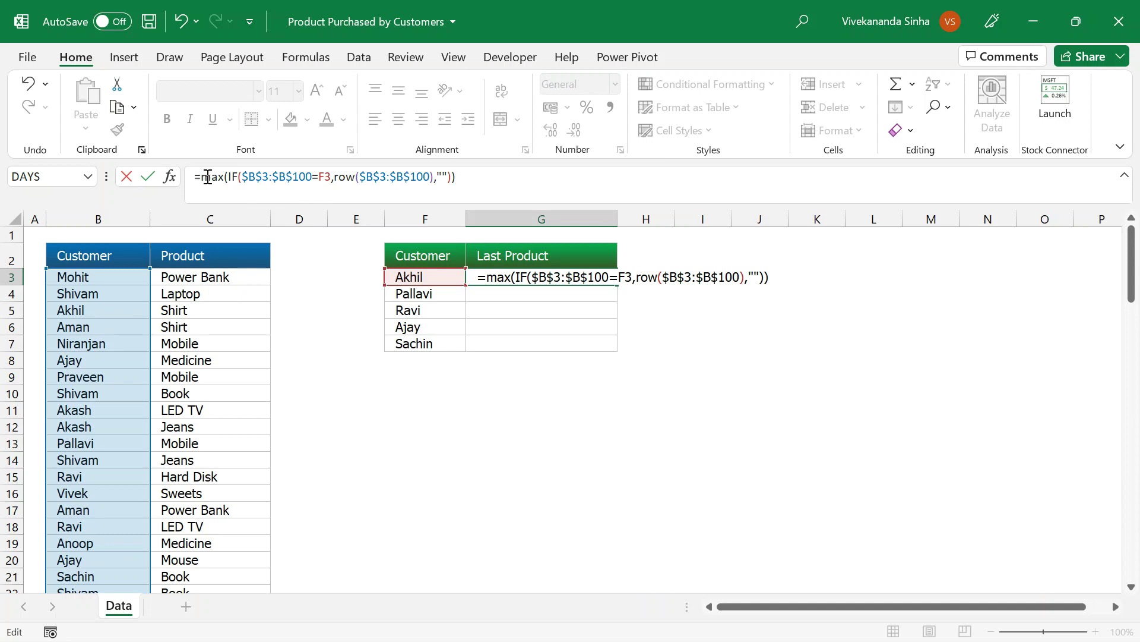
Preview the MAX expression to confirm it returns 90, then restore the formula
left_click_drag(201, 176, 506, 171)
key("F9")
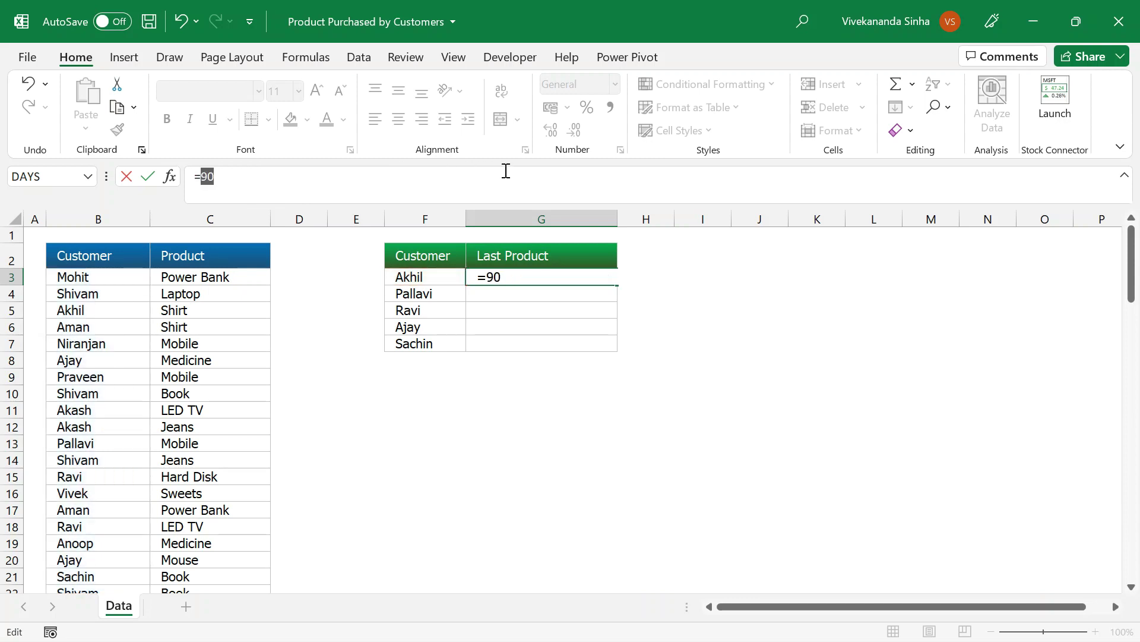
key("ctrl+z")
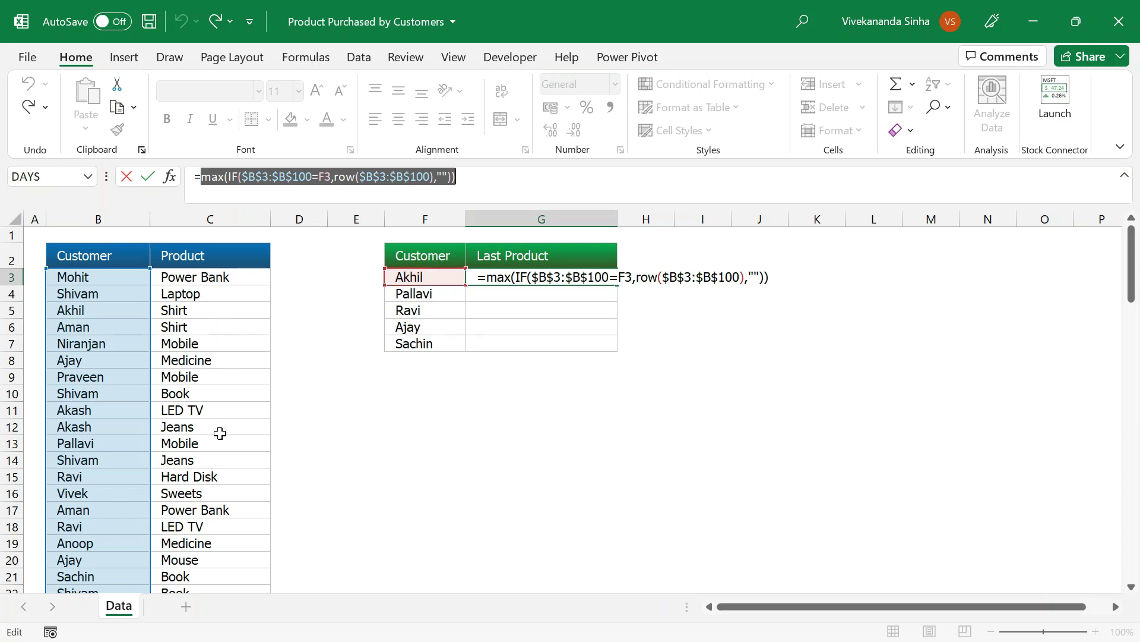
Insert index($C$3:$C$100, before max in G3's formula
key("Left")
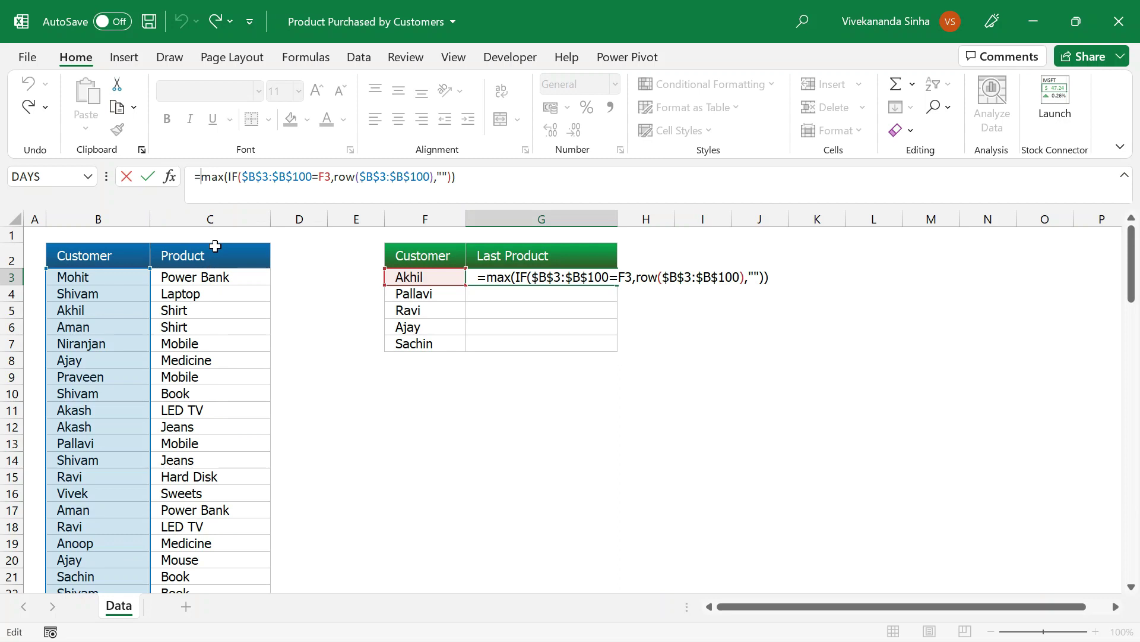
type("index")
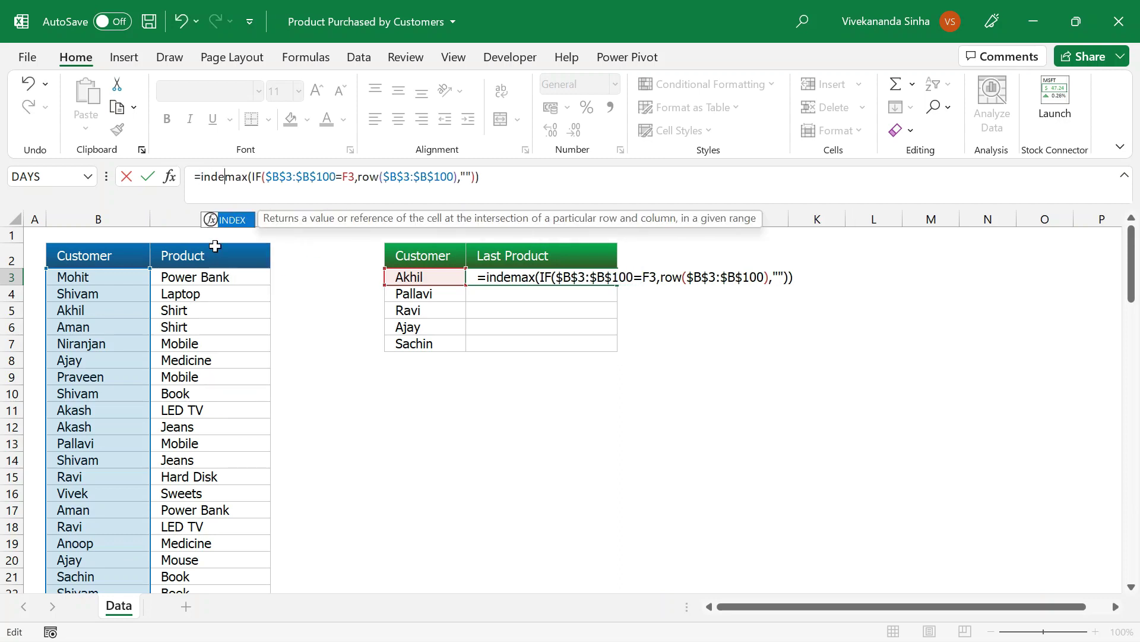
type("(")
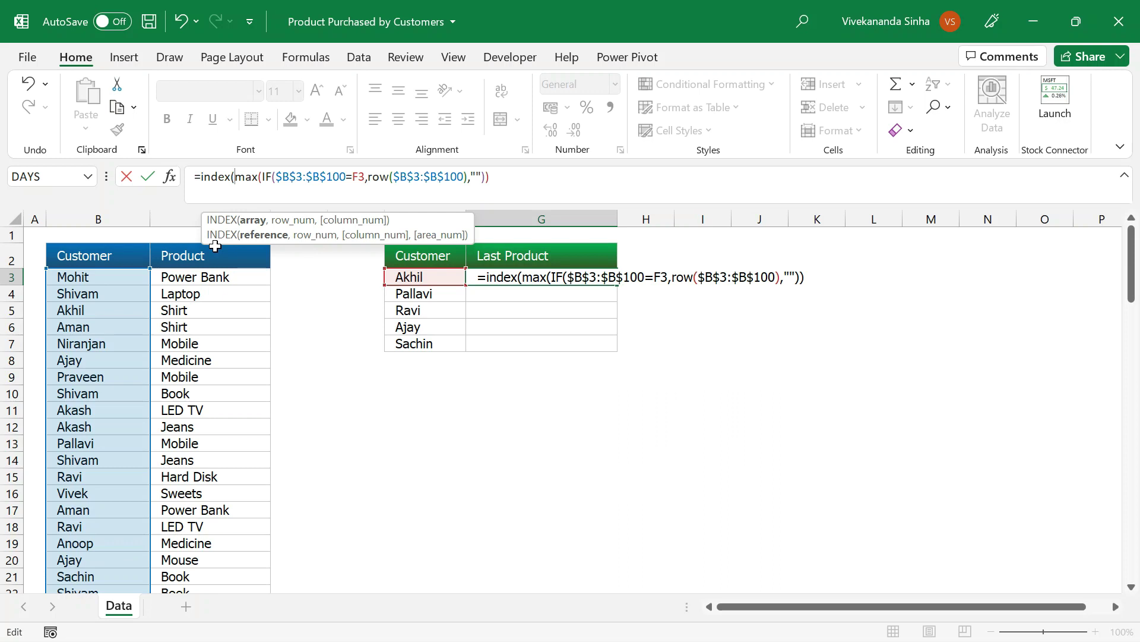
left_click(183, 277)
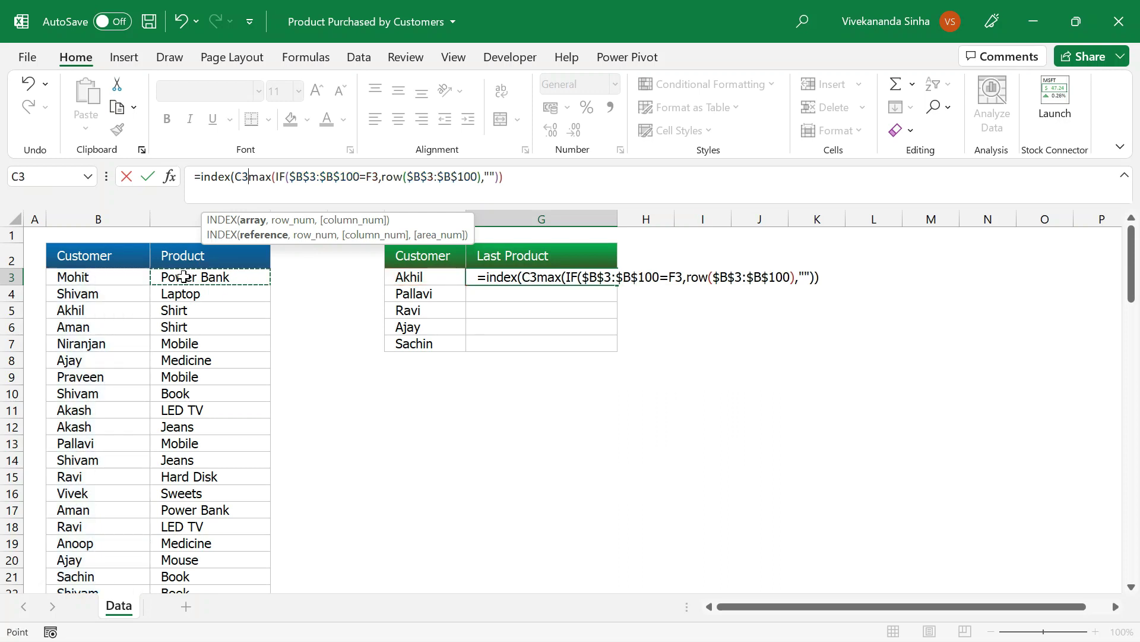
key("ctrl+shift+Down")
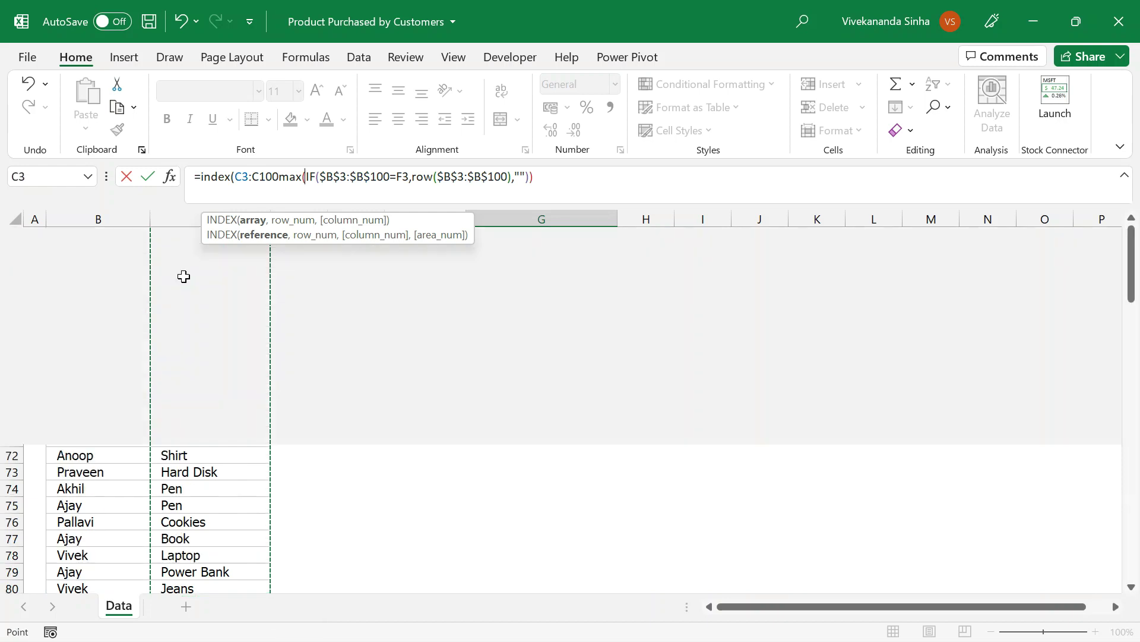
key("F4")
left_click(308, 193)
type(",")
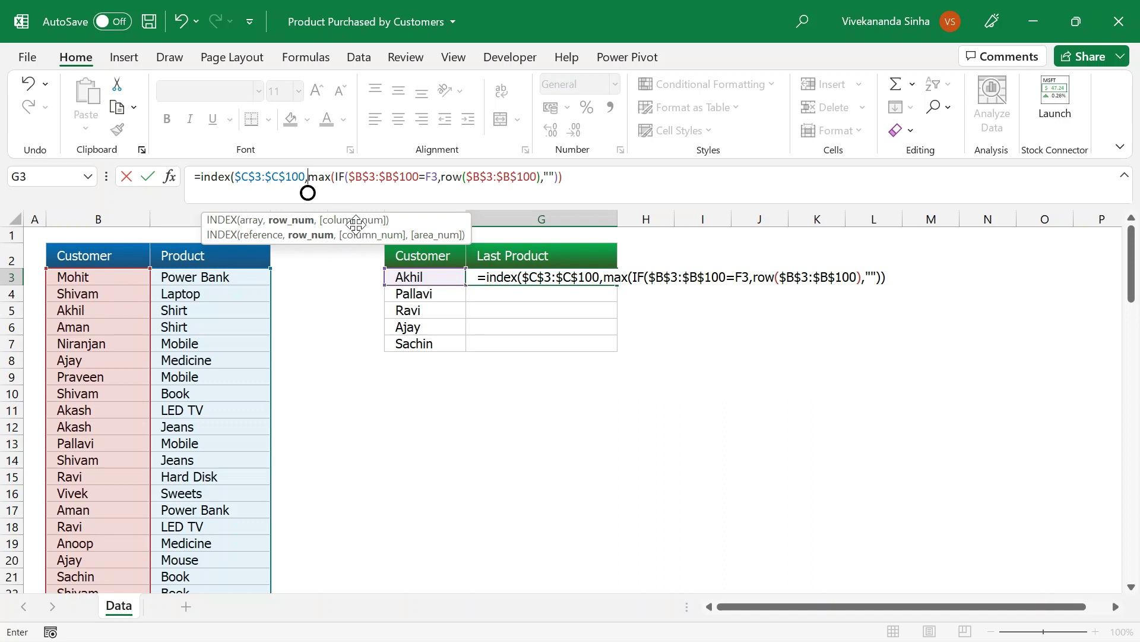
Subtract row($B$2) from the MAX result at the end of the formula
left_click(309, 178)
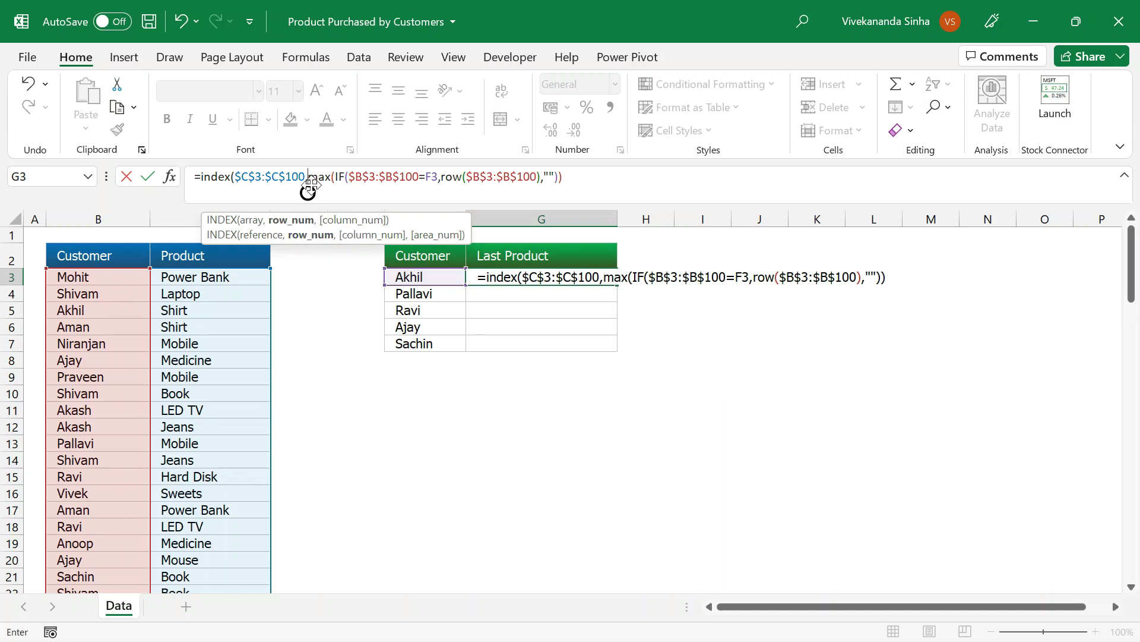
left_click(581, 176)
type("-")
type("2")
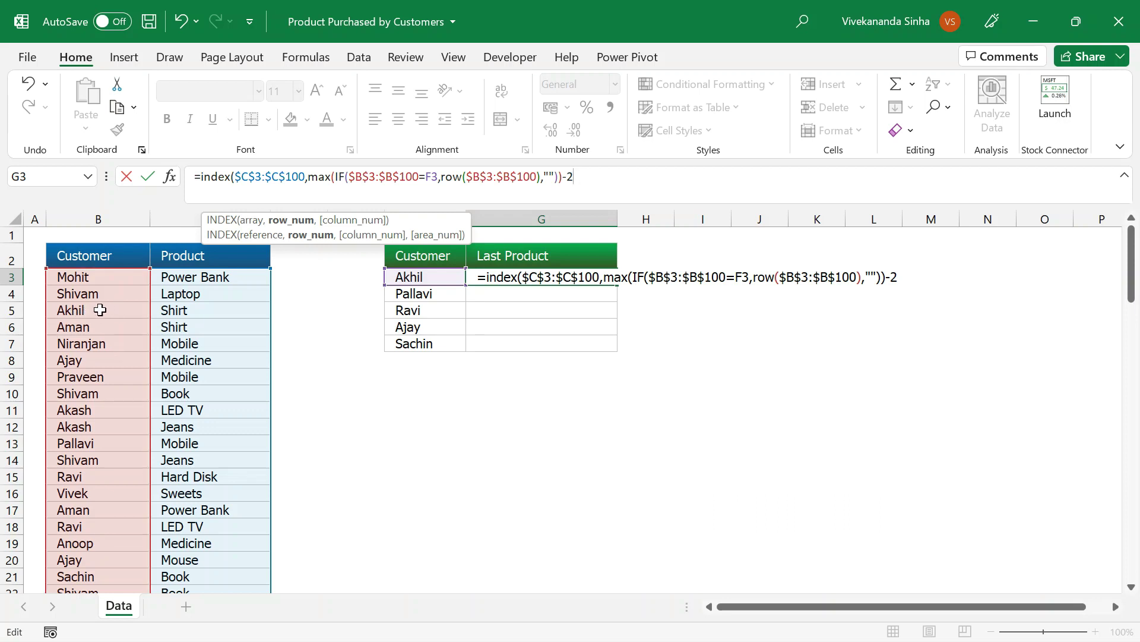
key("BackSpace")
type("row(")
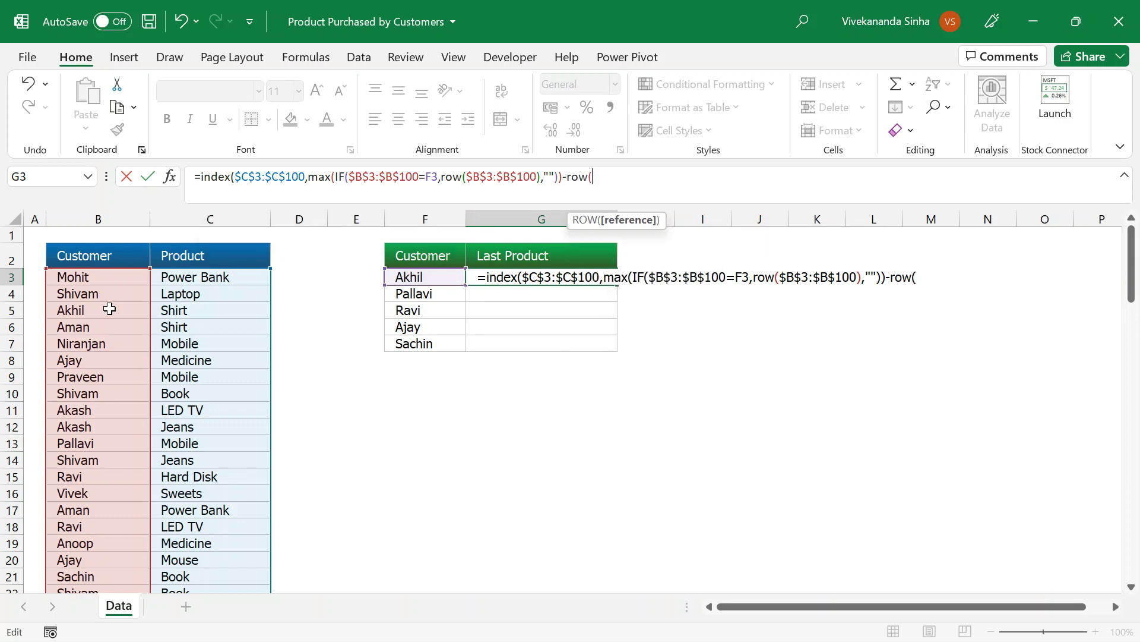
left_click(101, 252)
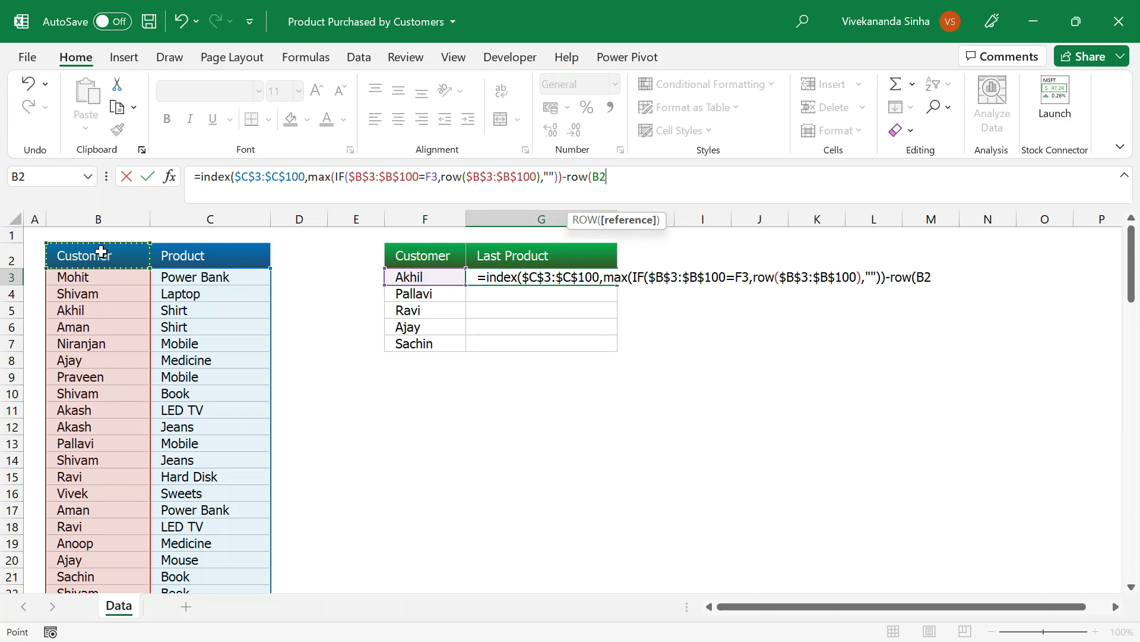
key("F4")
type(")")
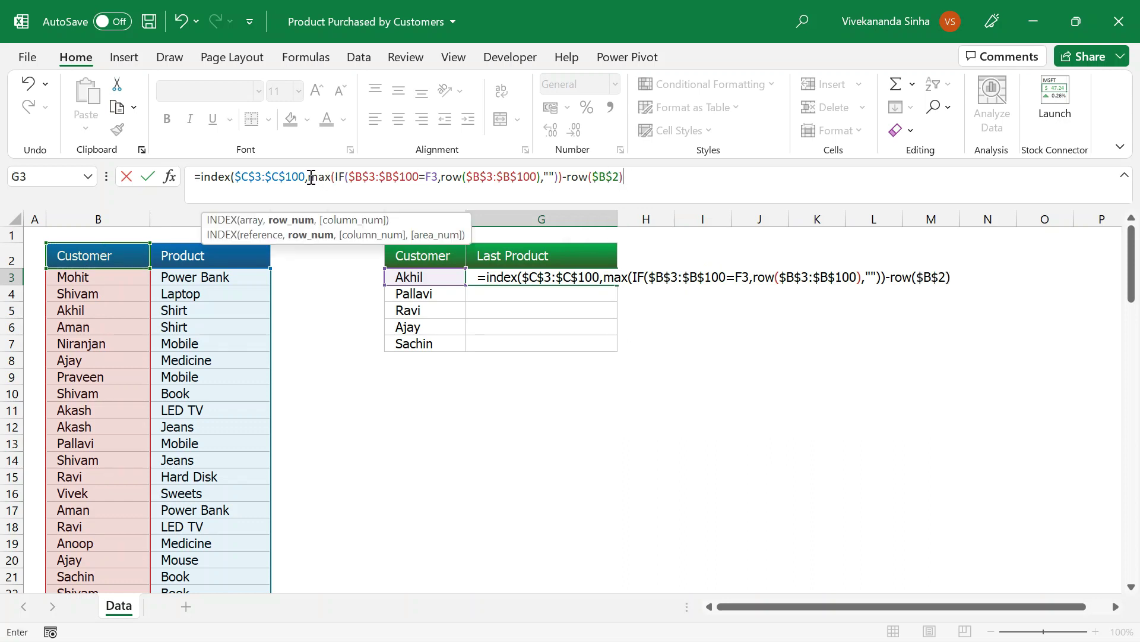
Preview the adjusted row number, 88, with F9, then restore the formula text
left_click_drag(309, 177, 660, 188)
key("F9")
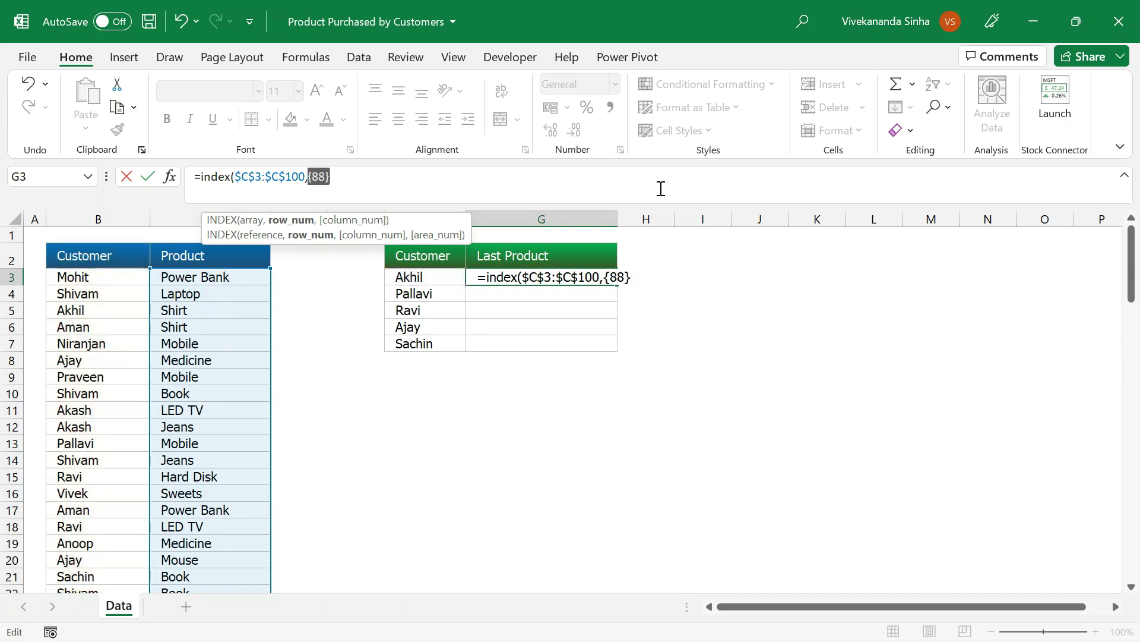
key("ctrl+z")
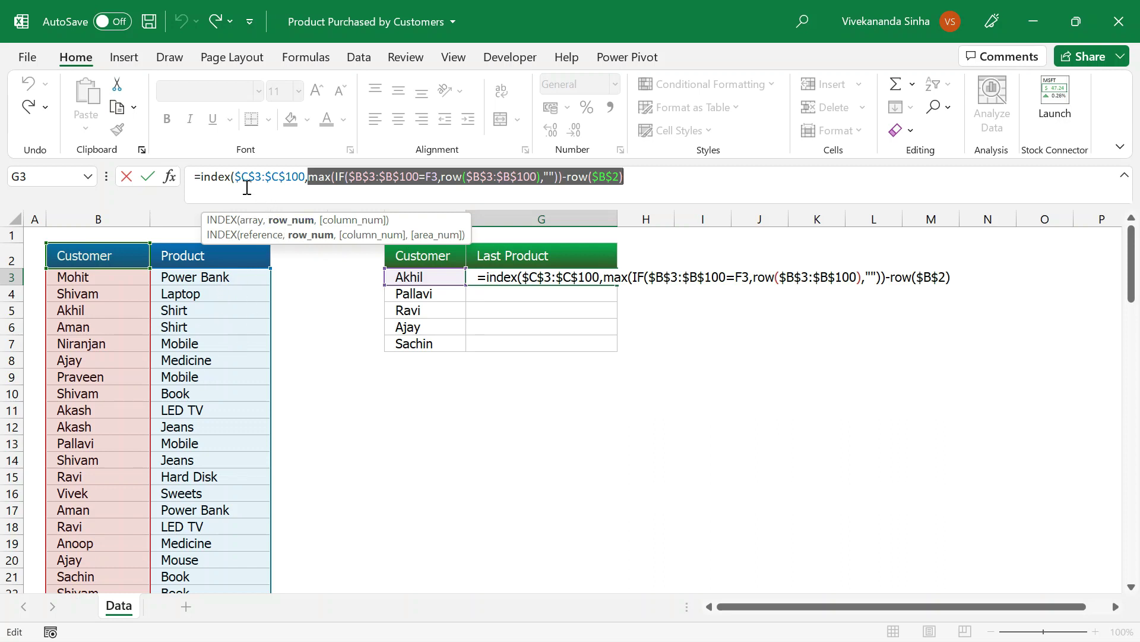
left_click_drag(236, 176, 307, 176)
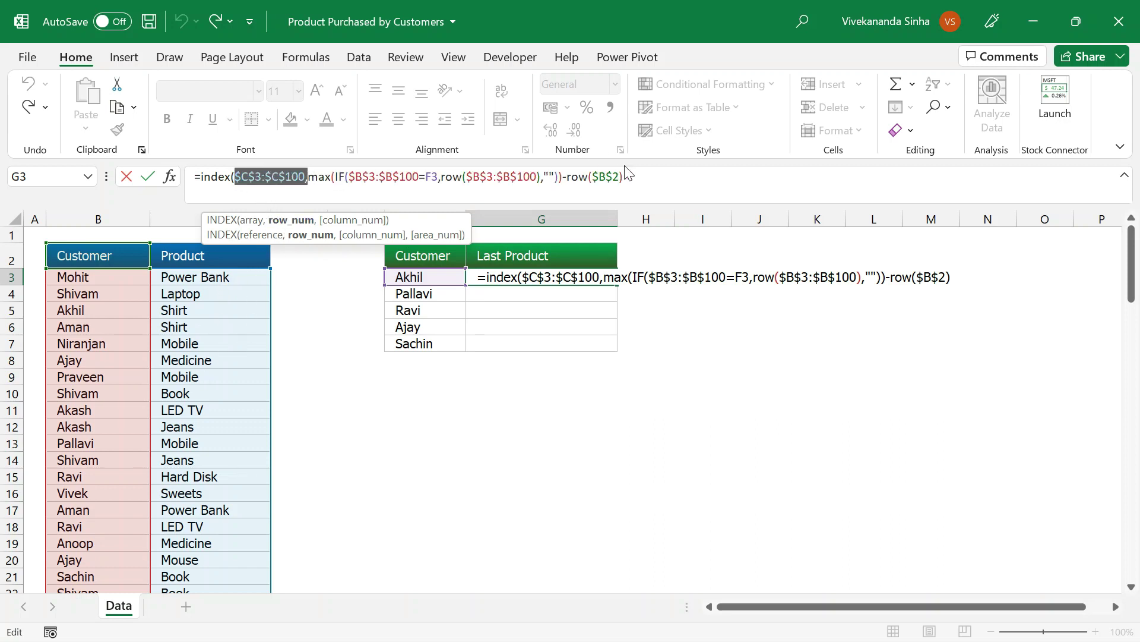
left_click(649, 179)
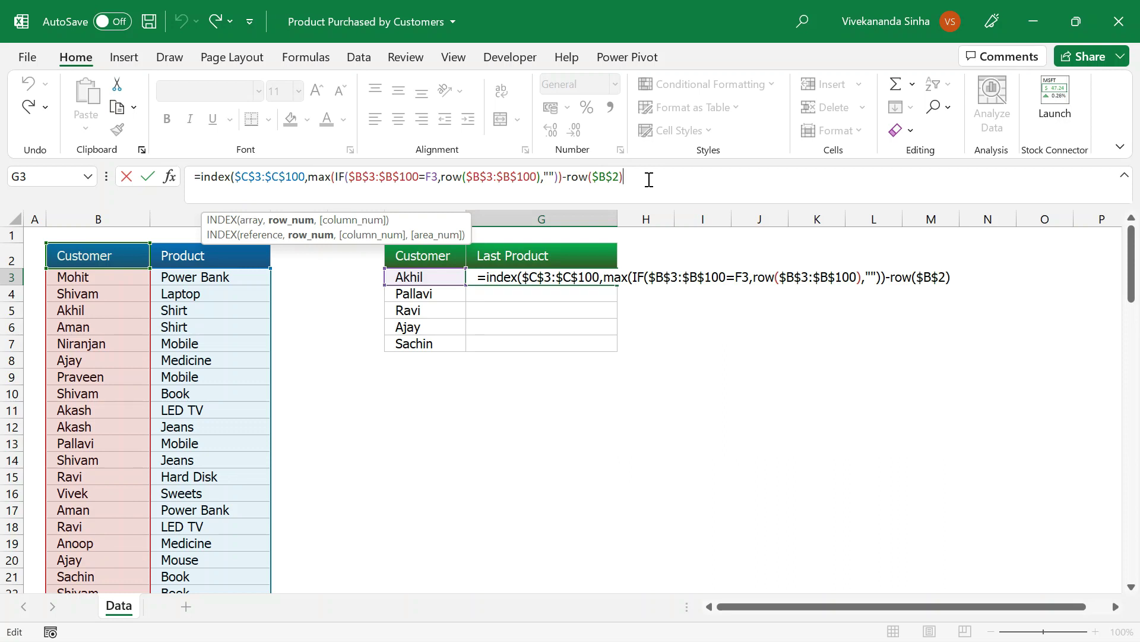
Close the formula, commit it as an array formula, and fill it down to G7
type(")")
key("ctrl+shift+Return")
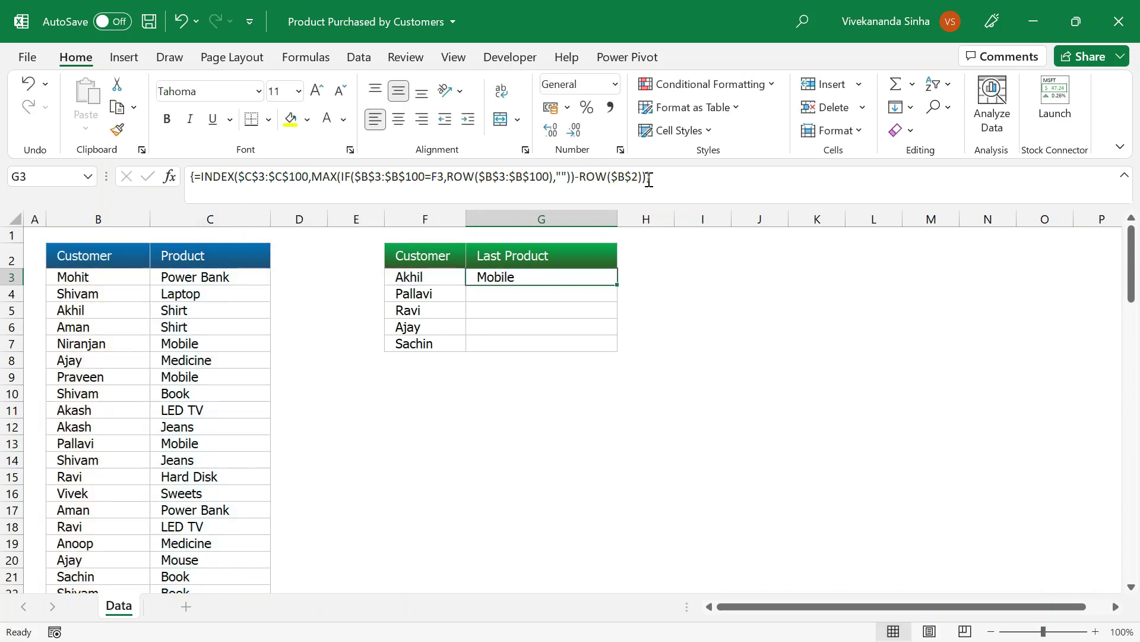
left_click_drag(617, 285, 620, 349)
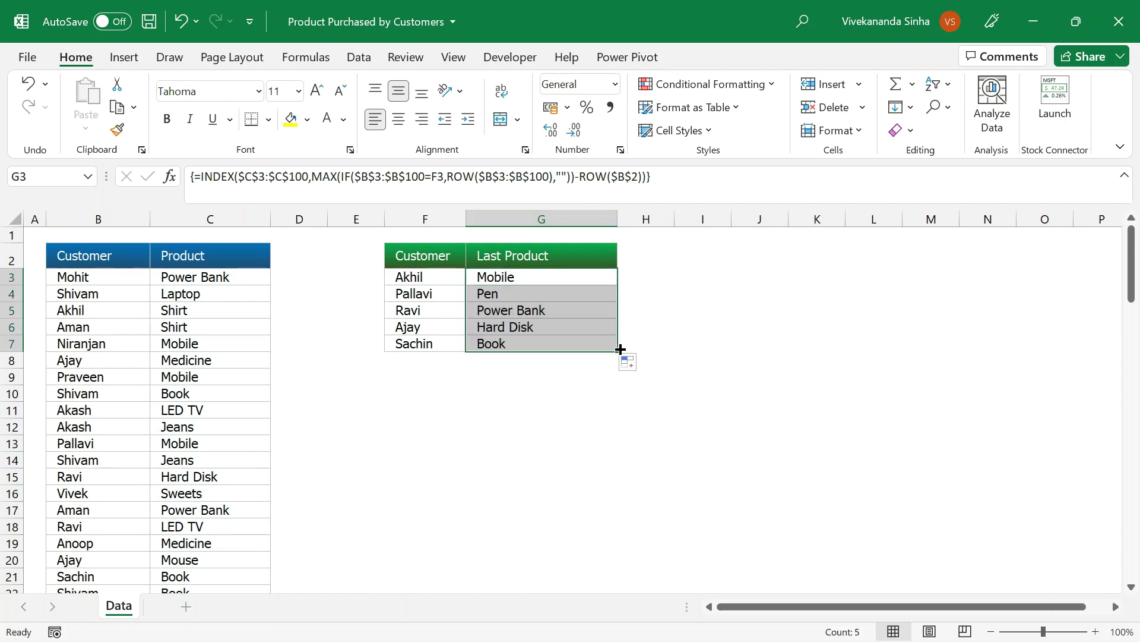
Check Ravi's Power Bank result against the last purchases at the bottom of the data
left_click(472, 313)
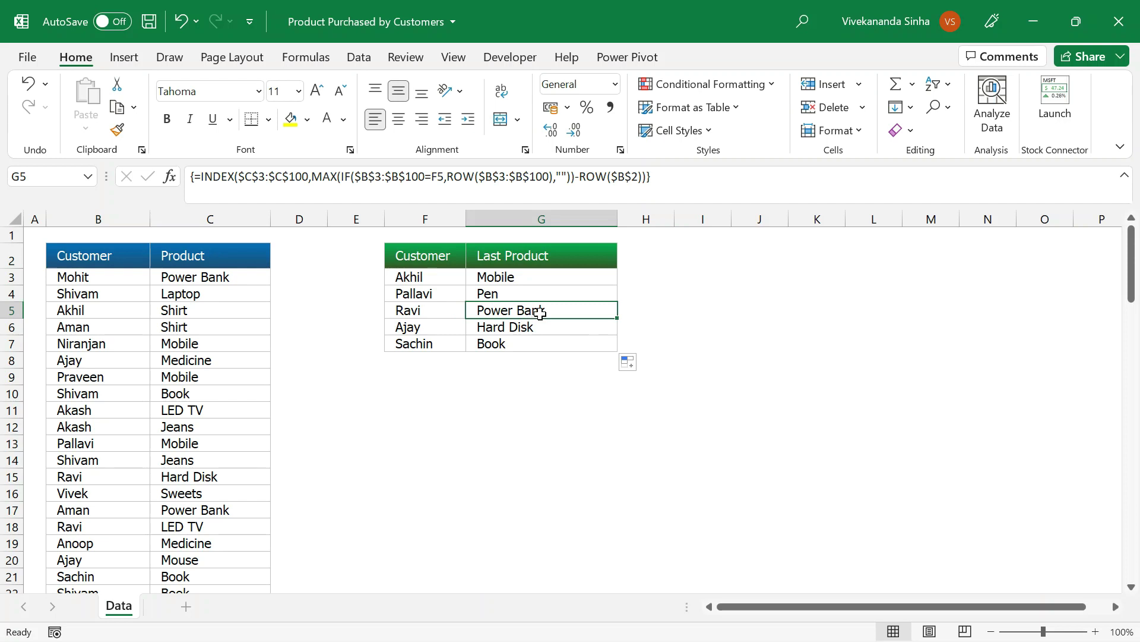
left_click(107, 256)
key("ctrl+Down")
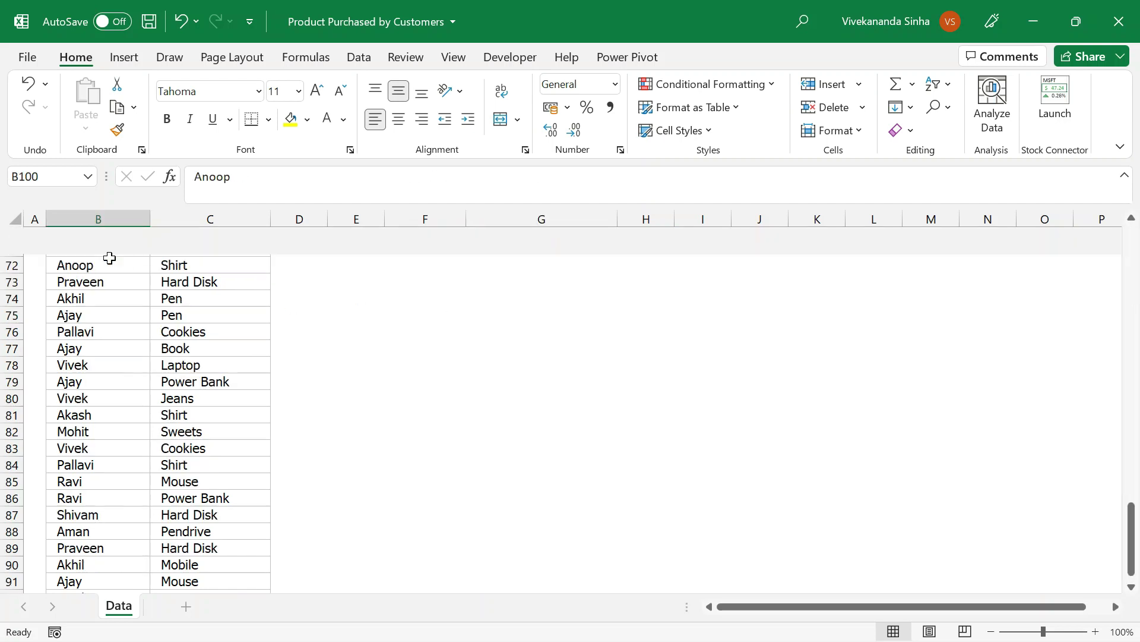
key("Up")
key("Up")
key("Up")
key("Up")
key("Up")
key("Up")
key("Up")
key("Up")
key("Up")
key("Up")
key("Up")
key("Up")
key("Up")
key("Up")
key("Right")
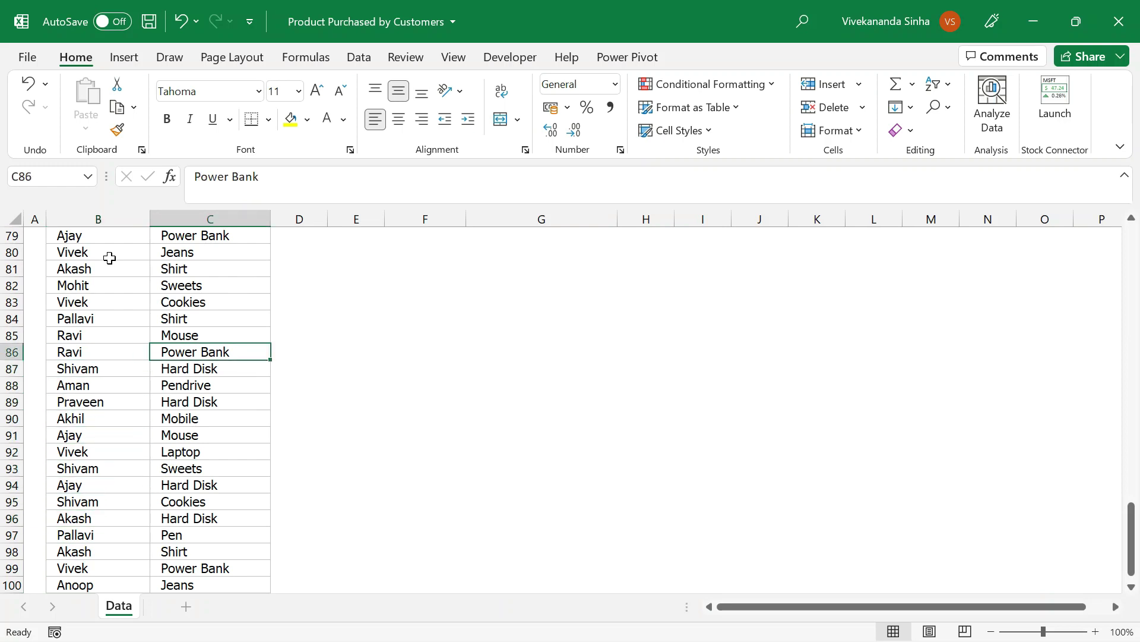
Recheck the most recent purchases from the list's end up to Ravi
scroll(272, 324, "up", 15)
scroll(272, 324, "up", 11)
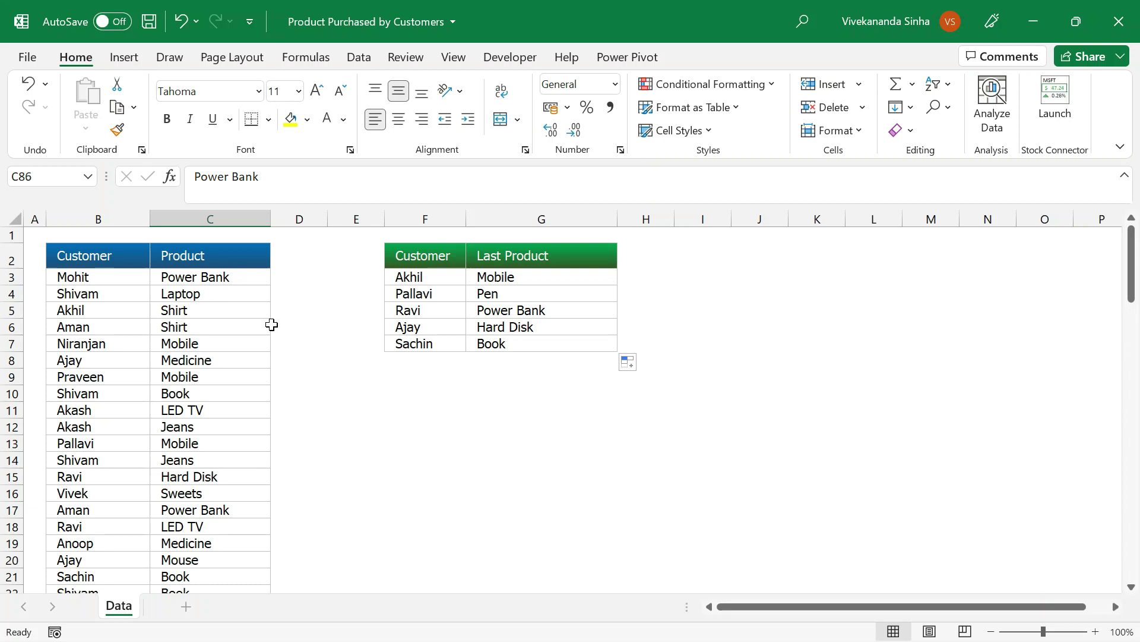
left_click(436, 342)
left_click(129, 434)
key("ctrl+Down")
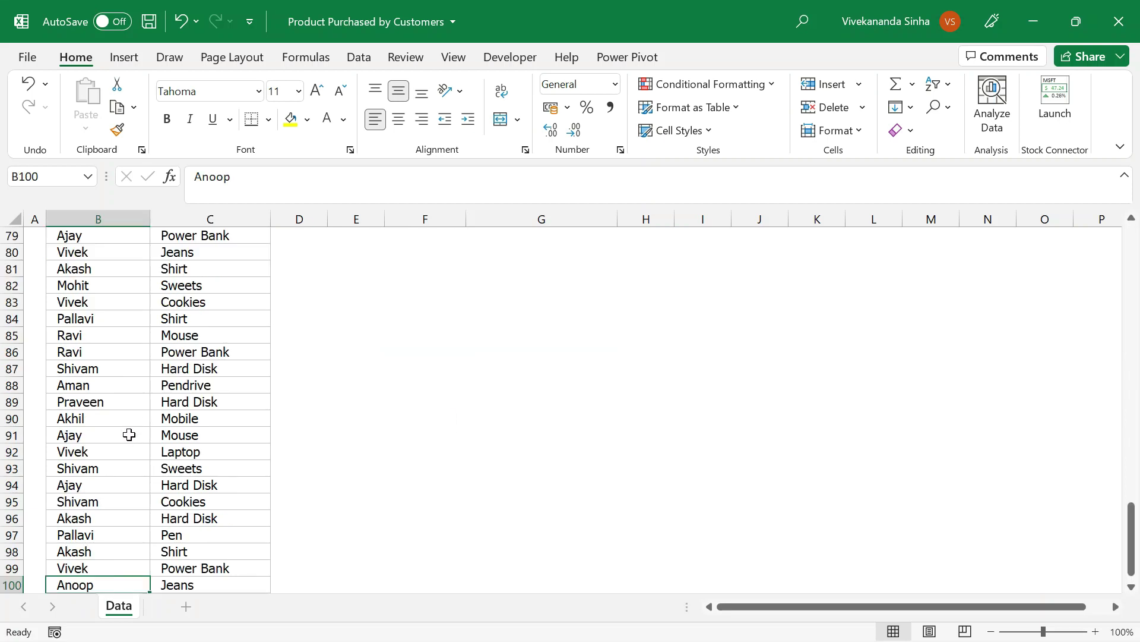
key("Up")
key("Up")
key("Up")
key("Up")
key("Up")
key("Up")
key("Up")
key("Up")
key("ctrl+Up")
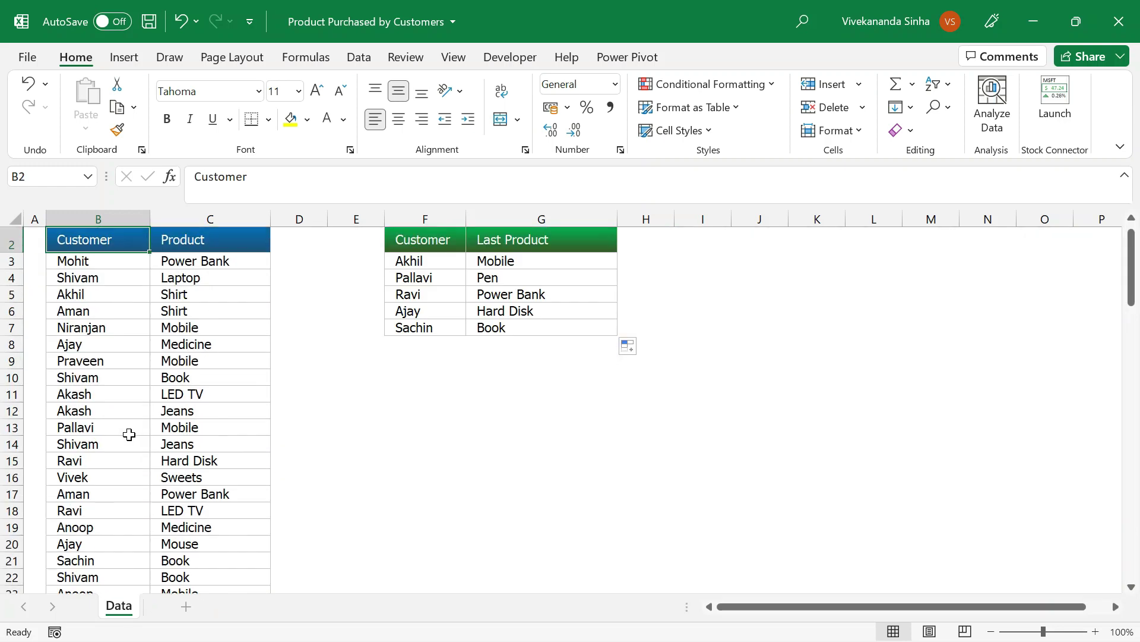
key("ctrl+shift+l")
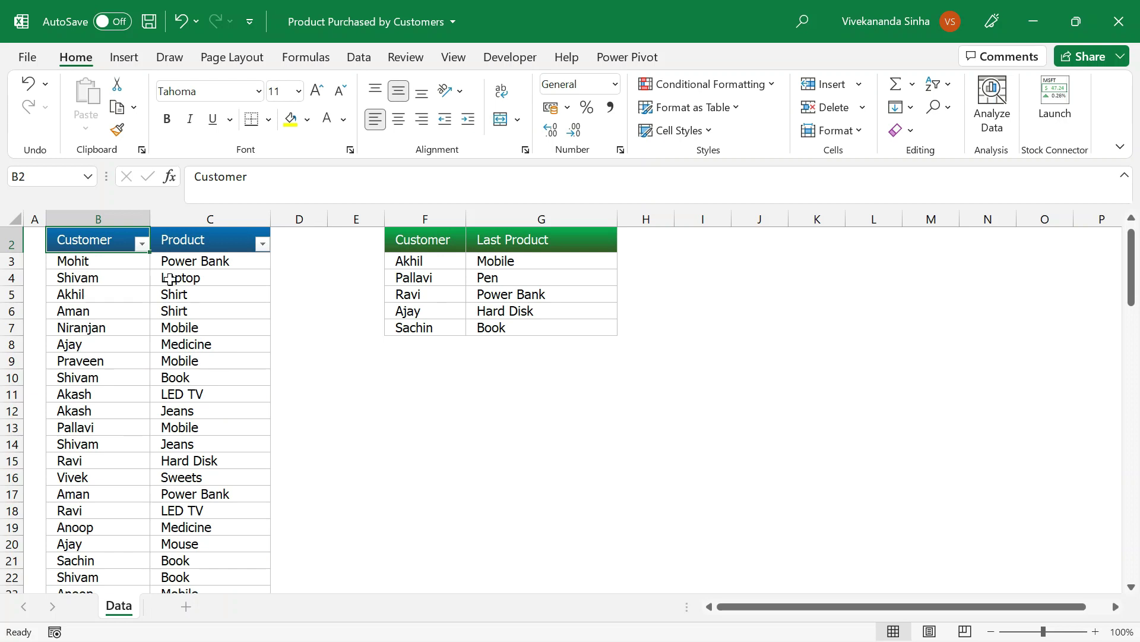
left_click(140, 242)
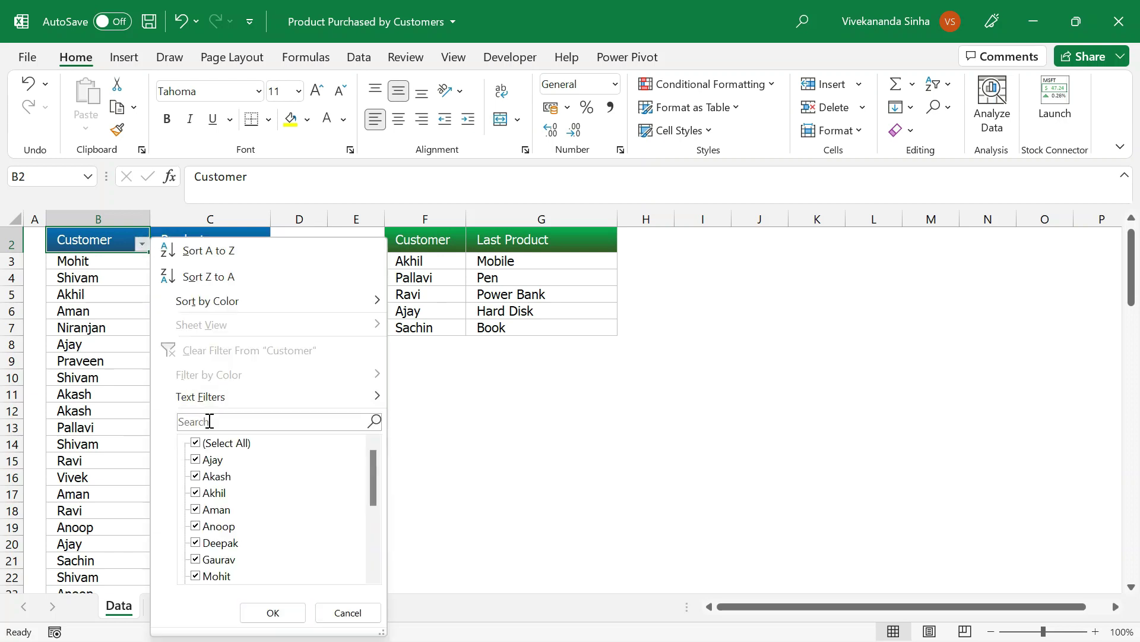
type("sachin")
key("Return")
left_click(214, 261)
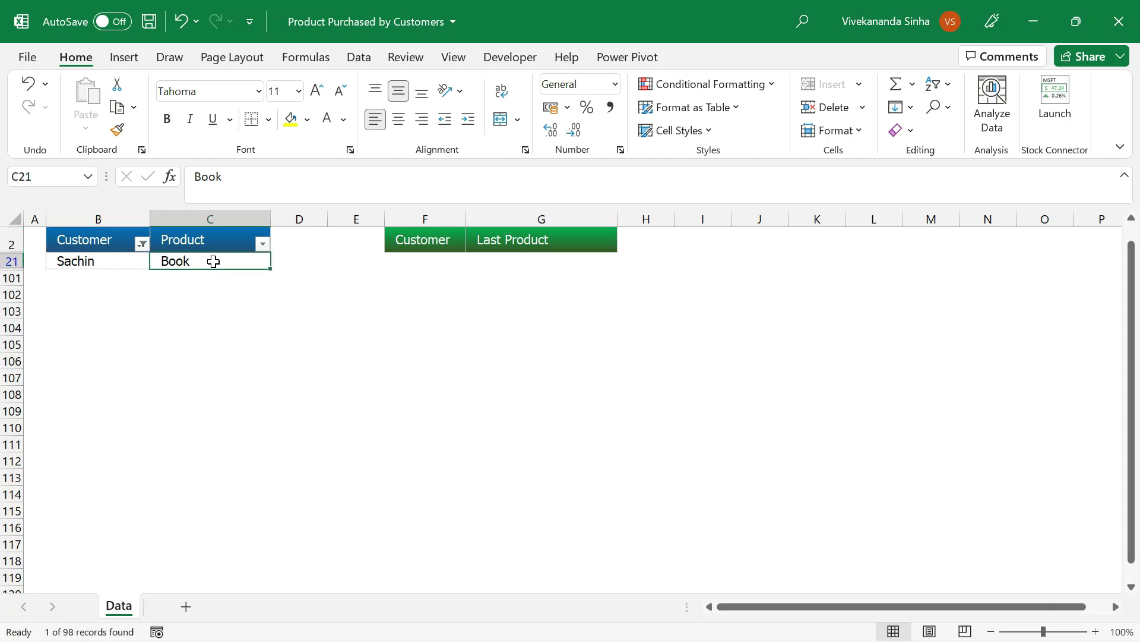
key("ctrl+z")
left_click(123, 241)
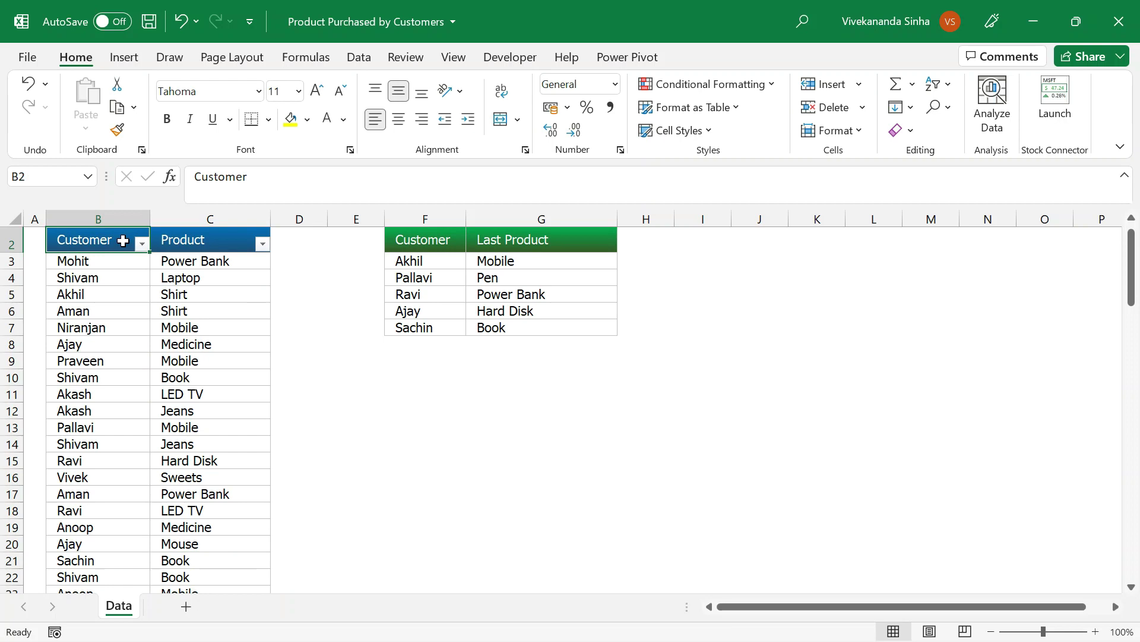
left_click(143, 244)
type("palla")
key("Return")
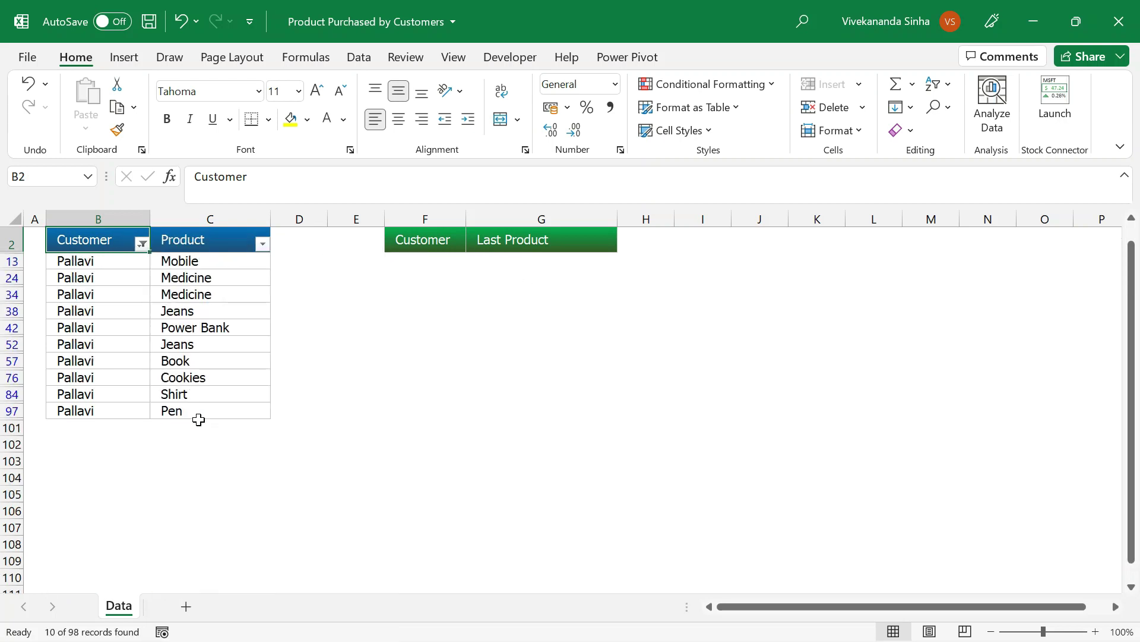
left_click(200, 410)
key("ctrl+shift+l")
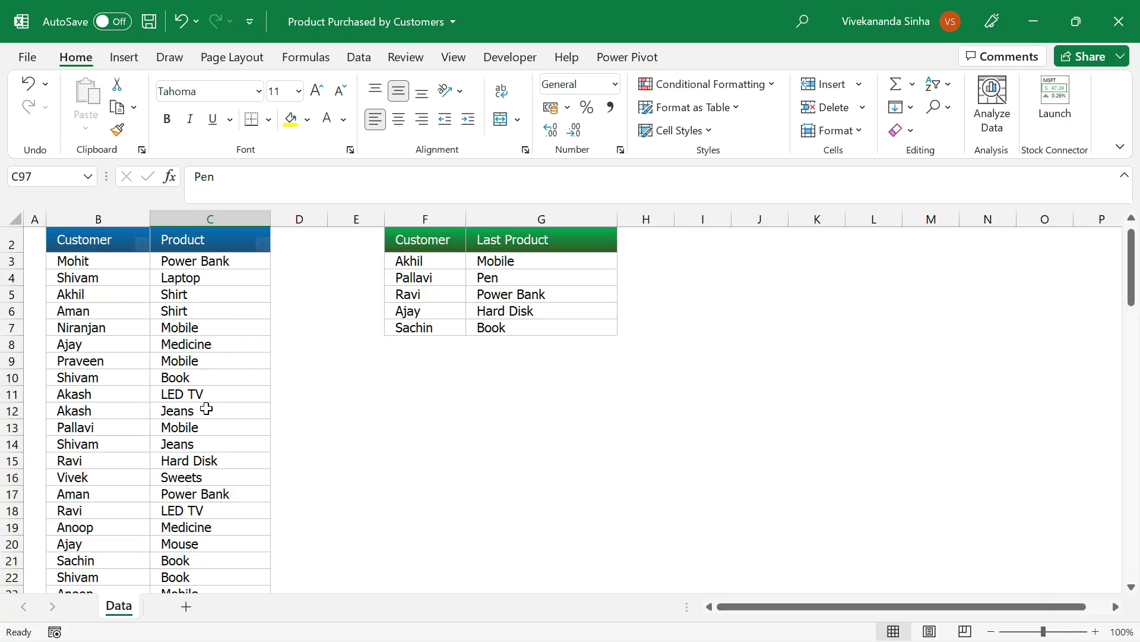
left_click(527, 280)
scroll(473, 391, "up", 1)
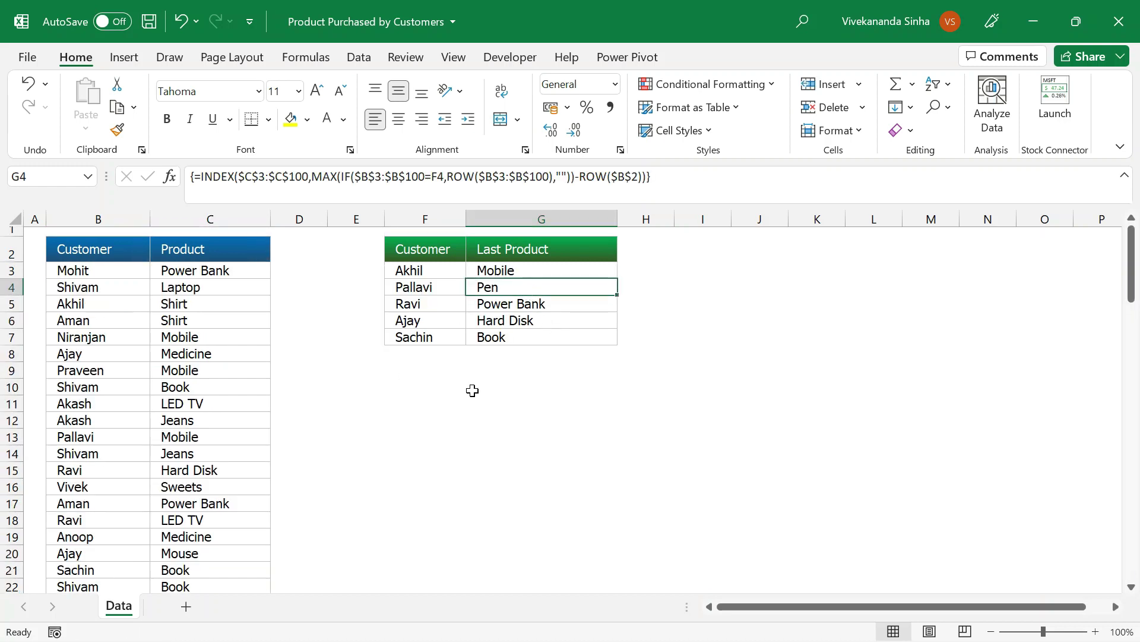